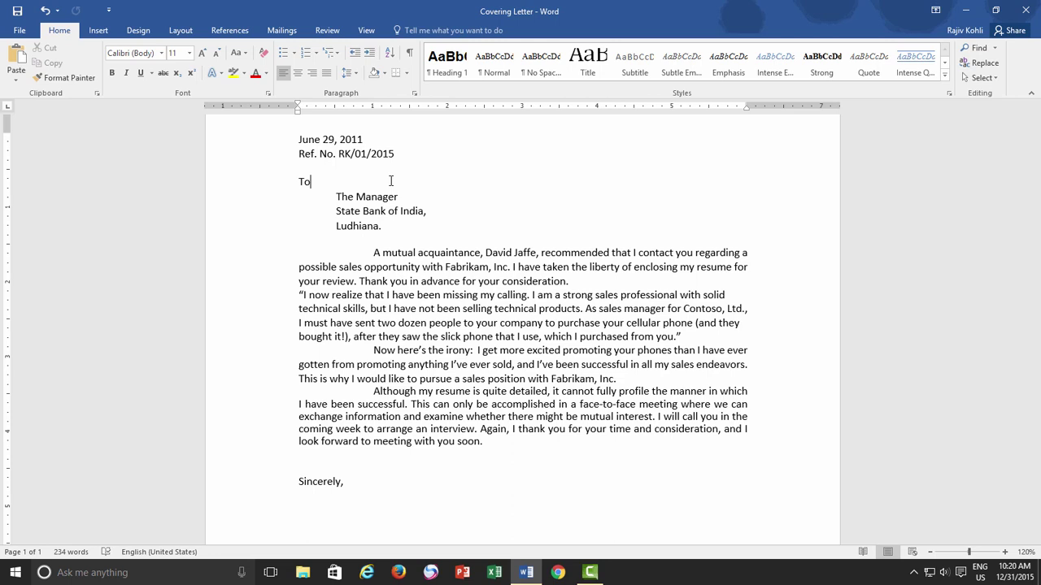
- Select each of the letter's four body paragraphs in turn to identify where every paragraph begins and ends
drag(373, 253, 569, 286)
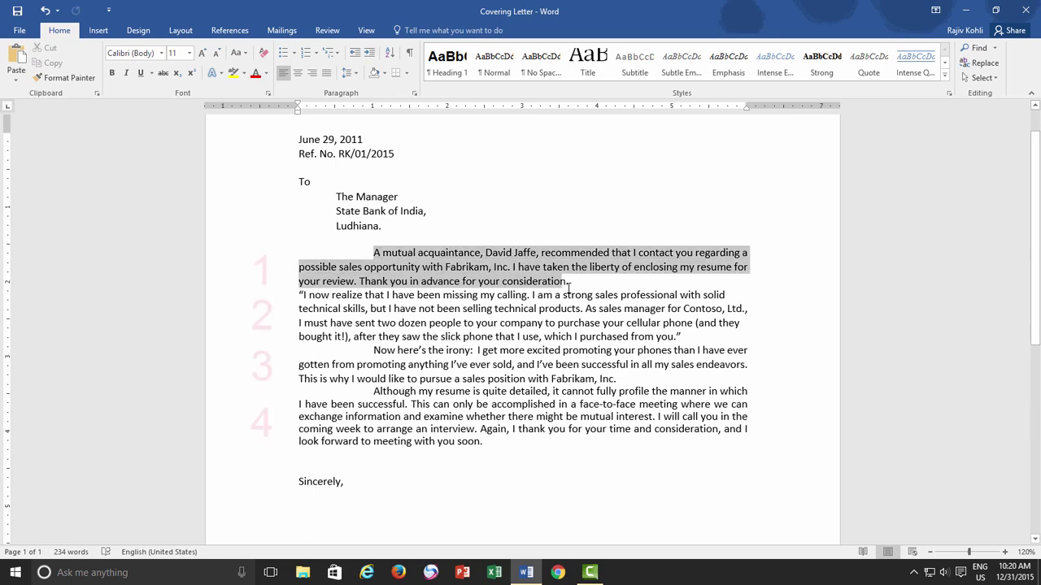
triple_click(606, 286)
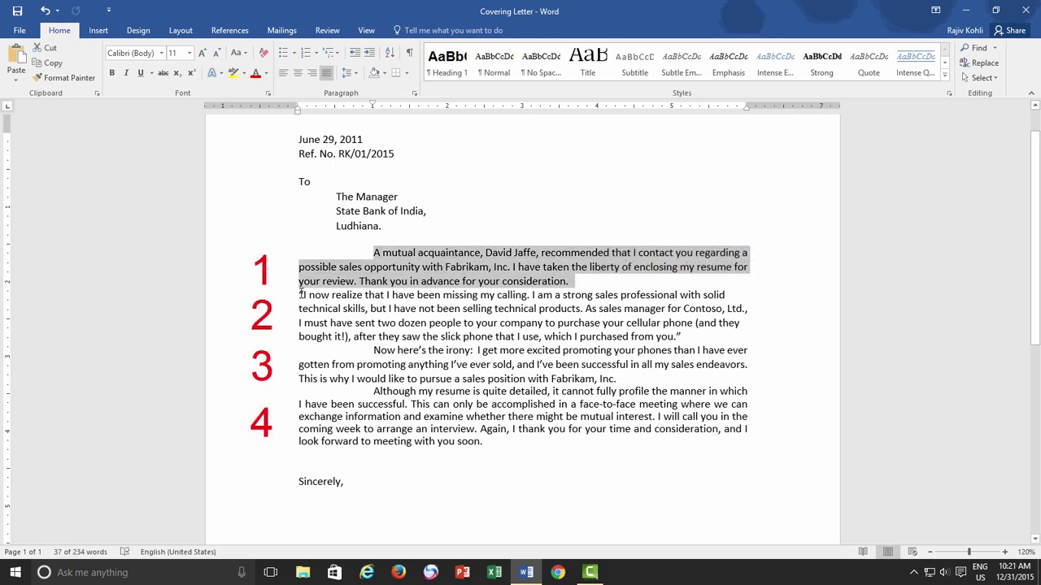
drag(300, 295, 725, 340)
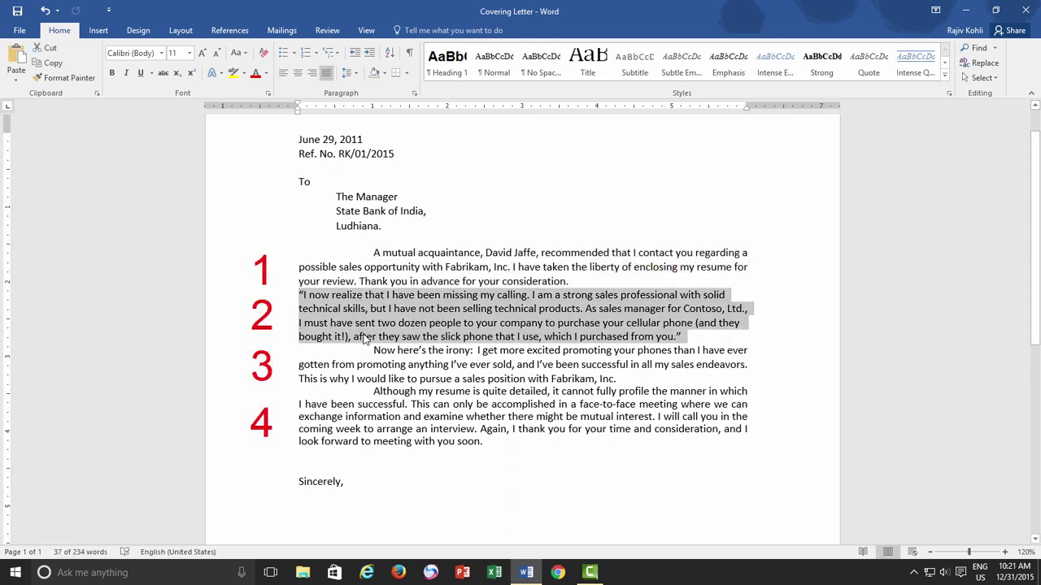
drag(373, 351, 664, 378)
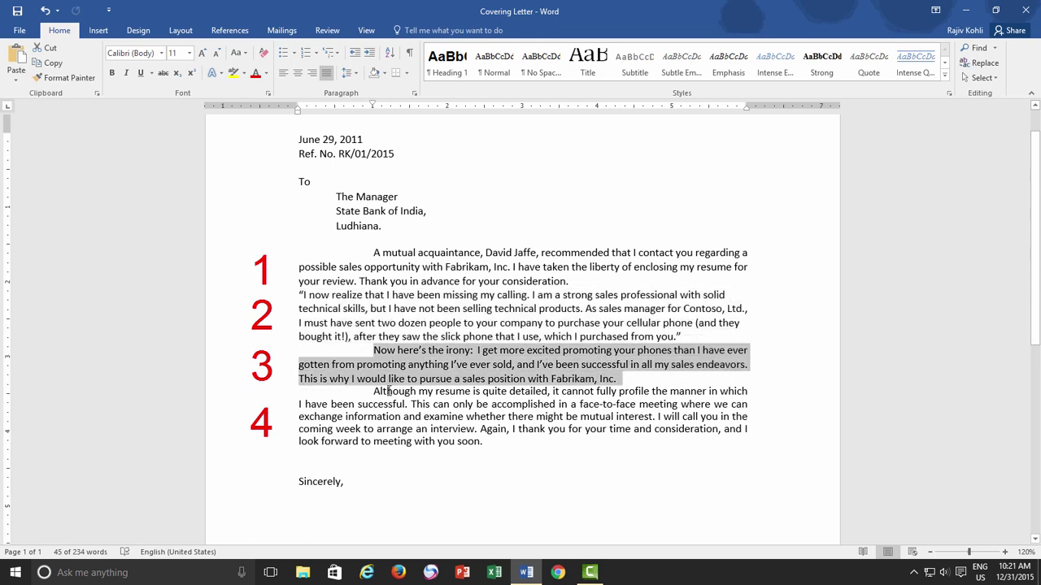
drag(373, 391, 508, 448)
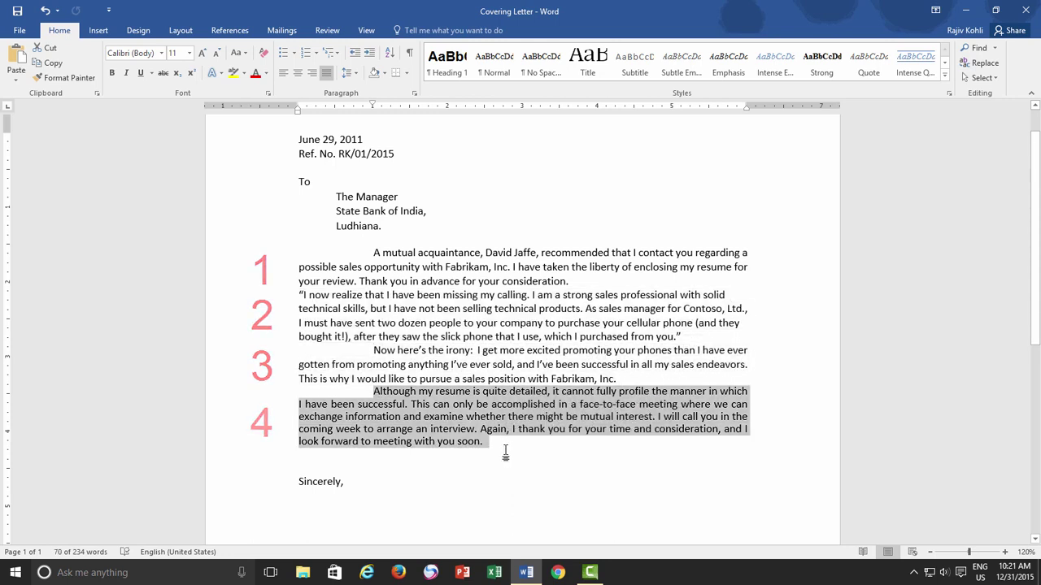
click(505, 453)
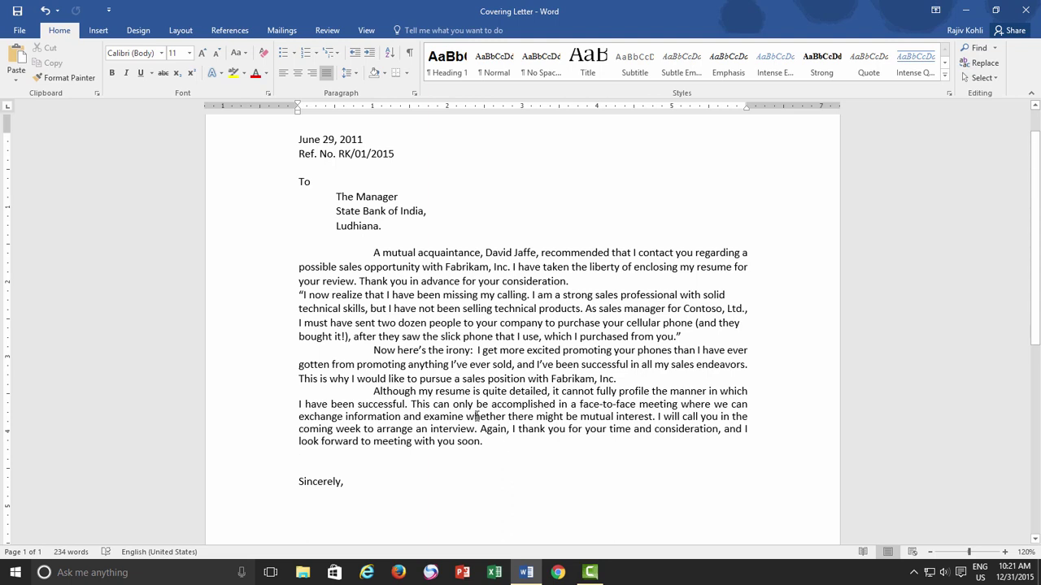
- Run the spelling and grammar check on the letter and view its readability statistics, including the paragraph count
click(327, 31)
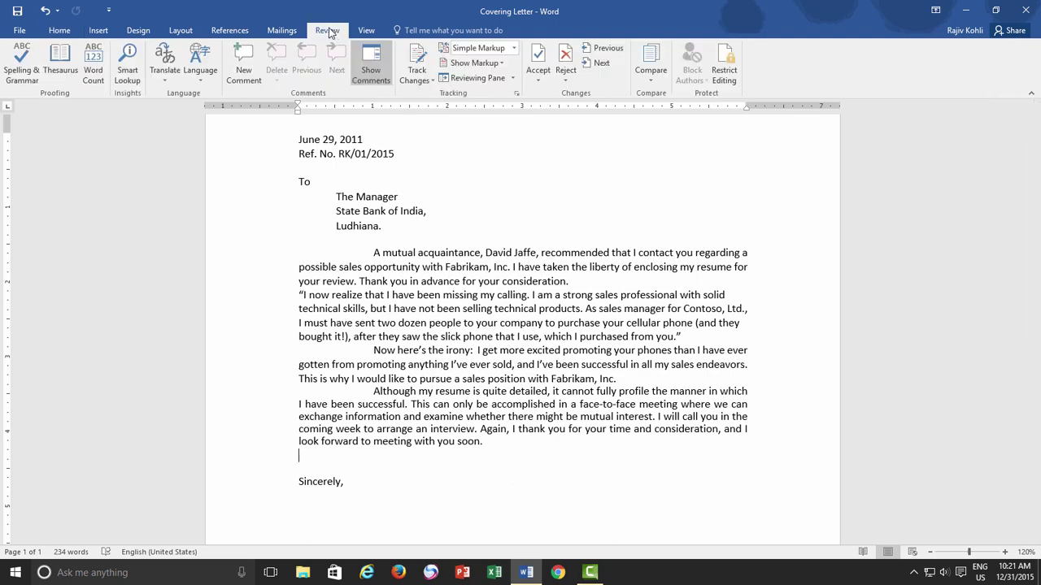
click(22, 65)
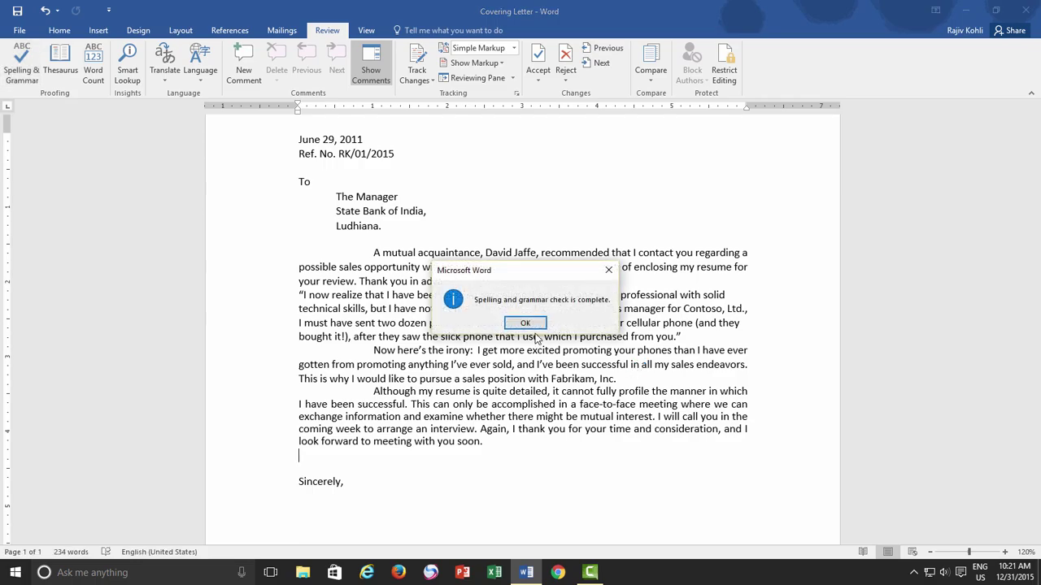
key(Return)
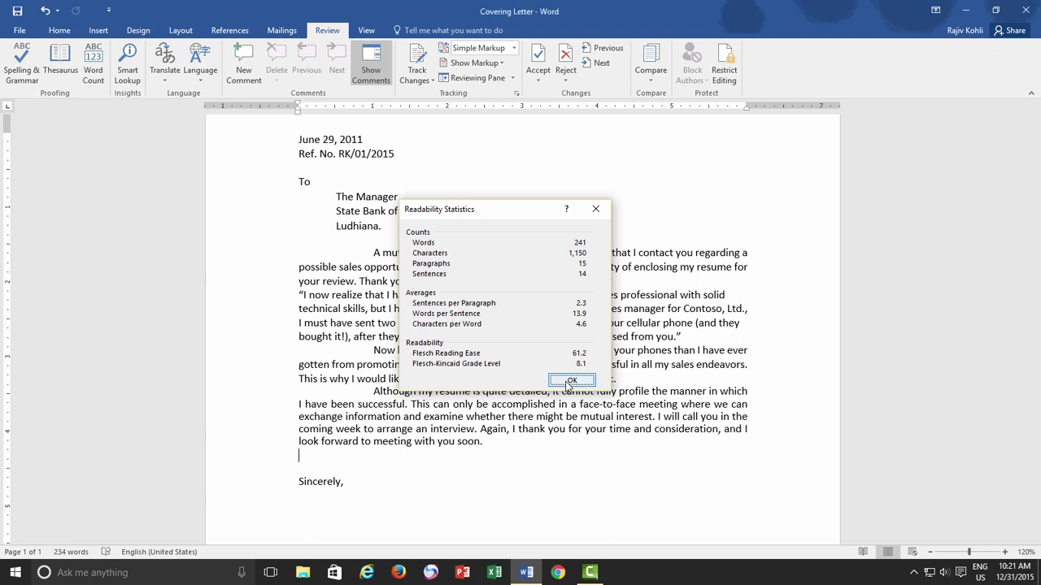
click(570, 381)
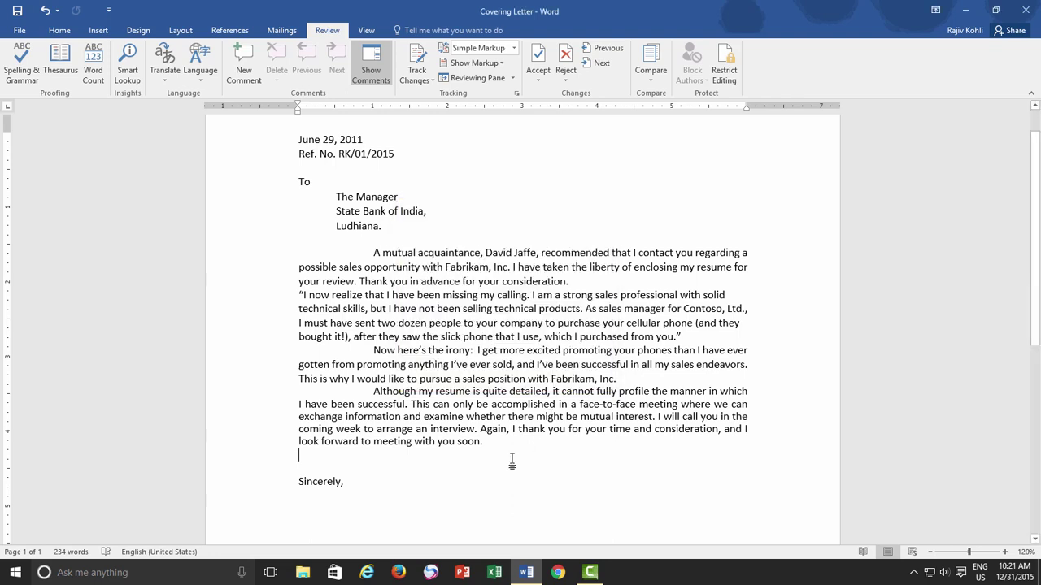
- Show the formatting marks in the letter and examine the marks after the date and reference lines and before "The Manager"
click(73, 31)
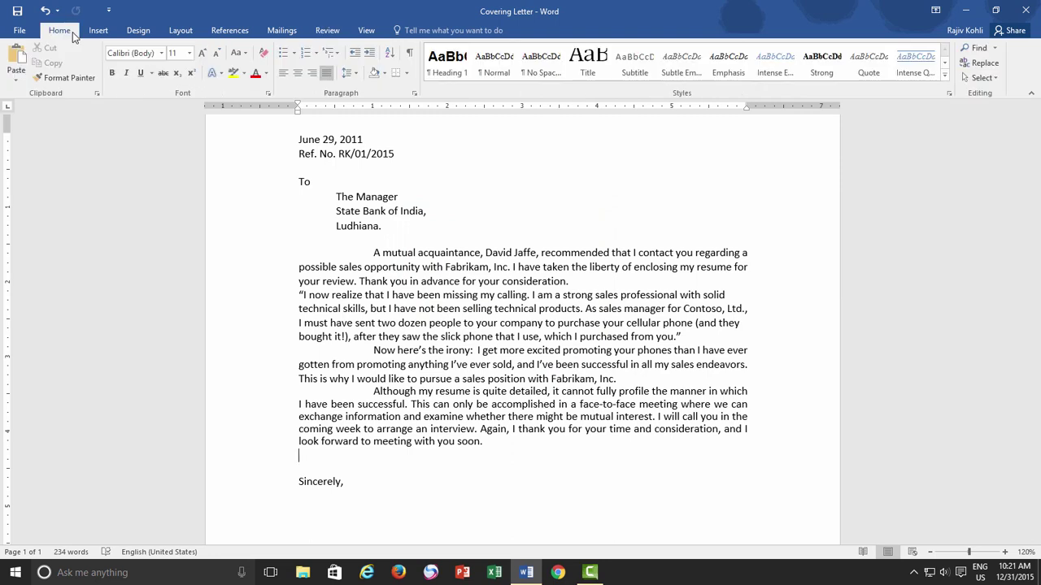
click(410, 53)
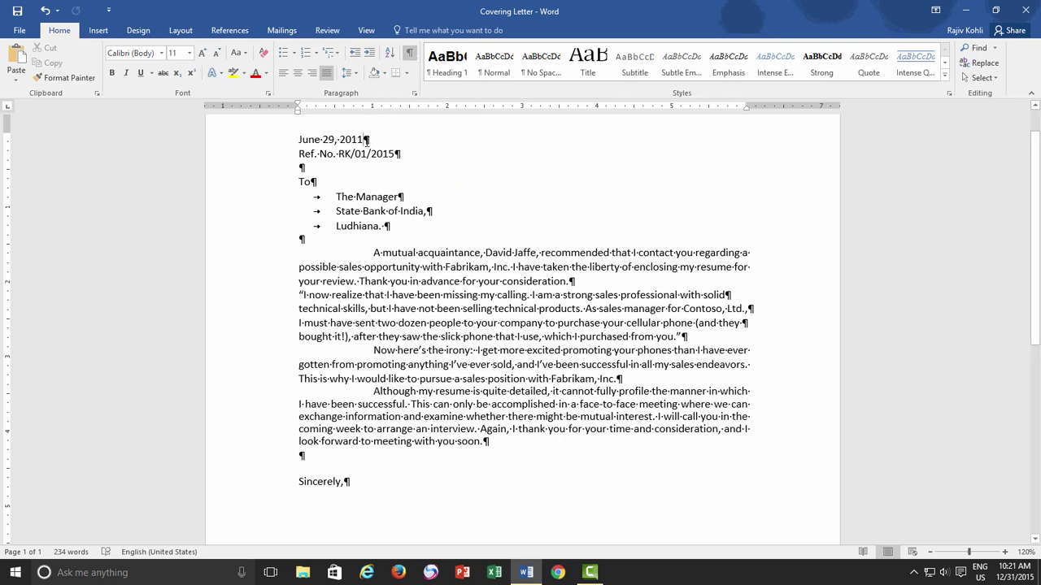
drag(364, 140, 371, 140)
click(405, 156)
drag(312, 197, 333, 196)
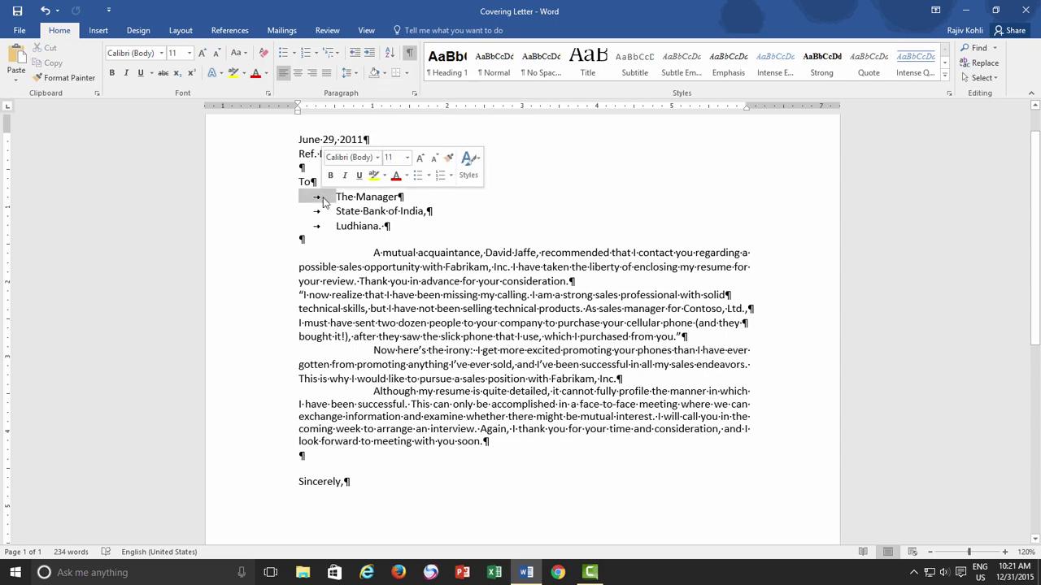
click(409, 200)
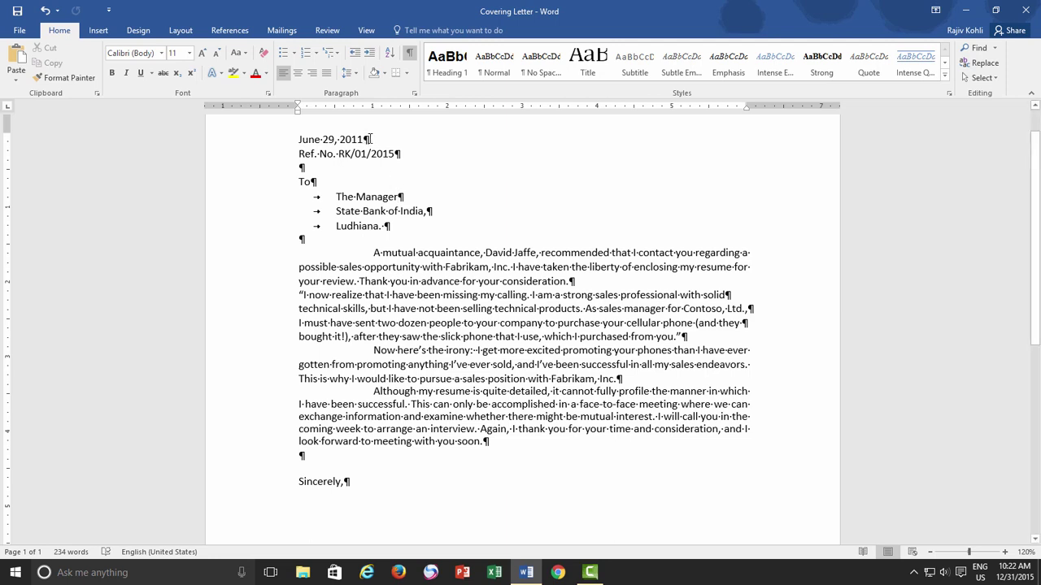
- Inspect the paragraph marks ending the header lines, the address lines and the "Sincerely," line
drag(363, 140, 402, 154)
drag(297, 168, 319, 181)
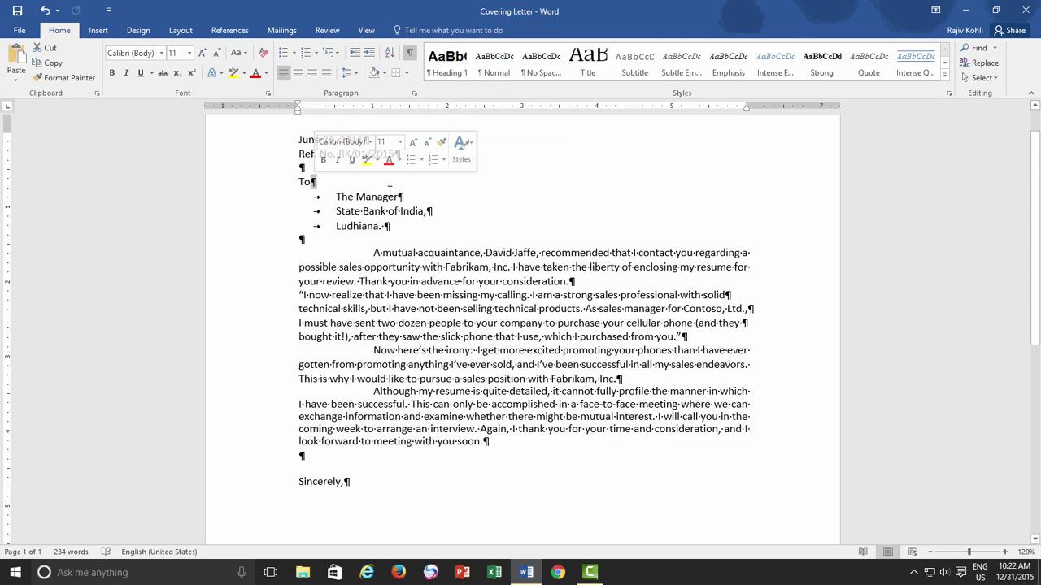
drag(396, 197, 433, 211)
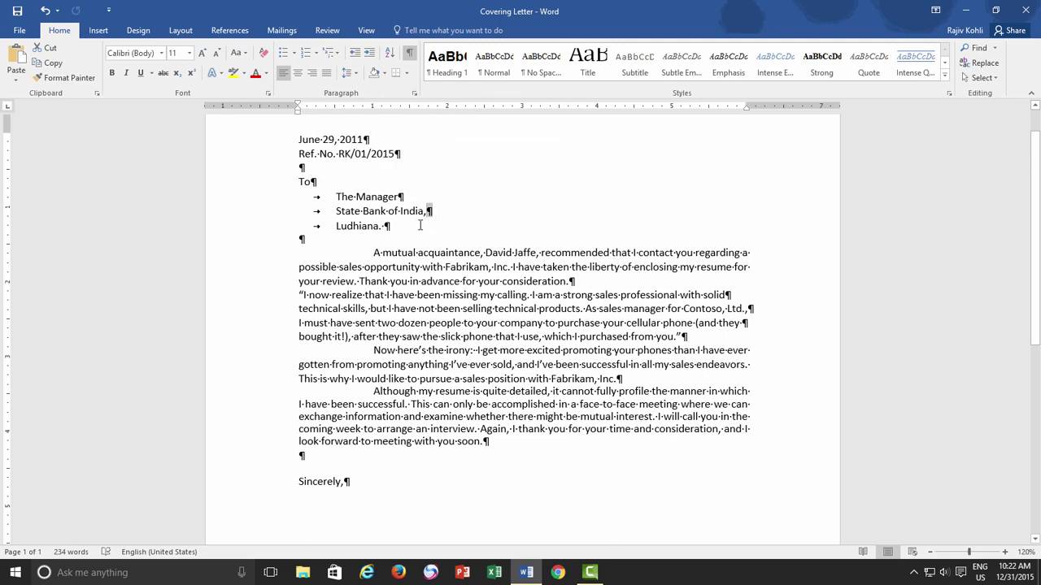
click(423, 224)
drag(345, 482, 352, 482)
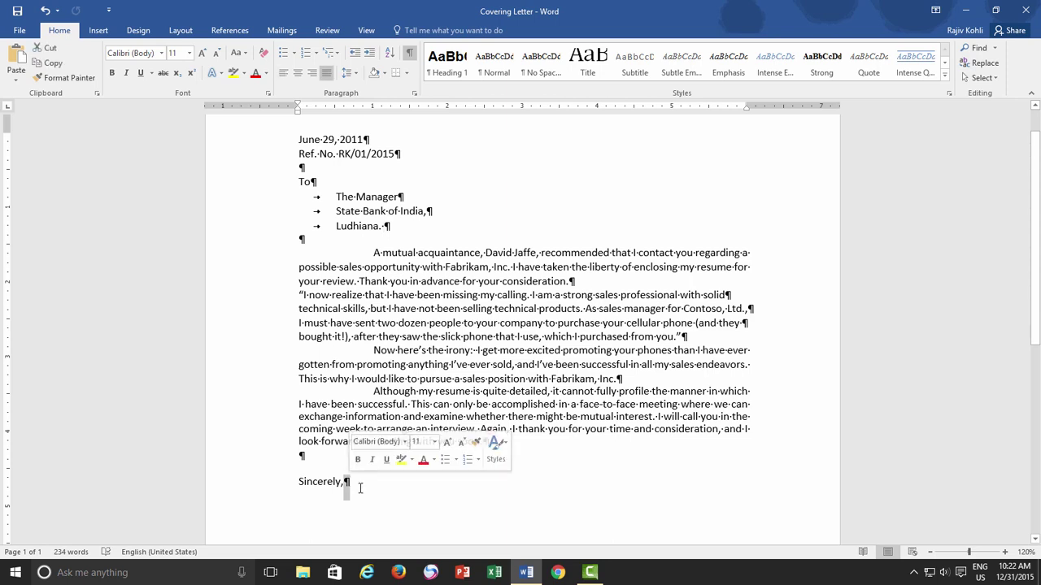
click(361, 485)
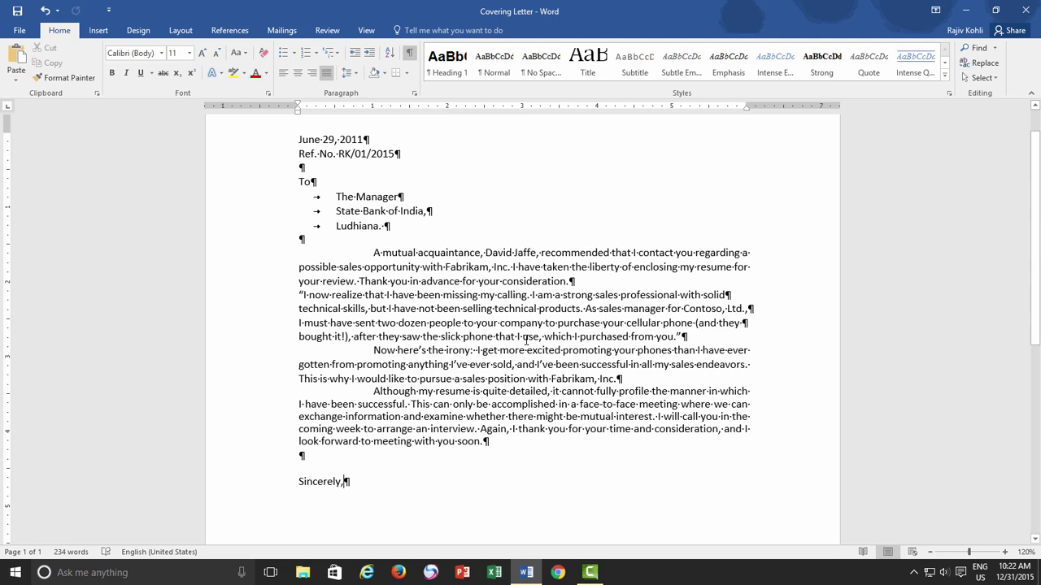
- Examine the paragraph mark ending the first body paragraph and those within the four-line quoted passage
drag(570, 281, 577, 281)
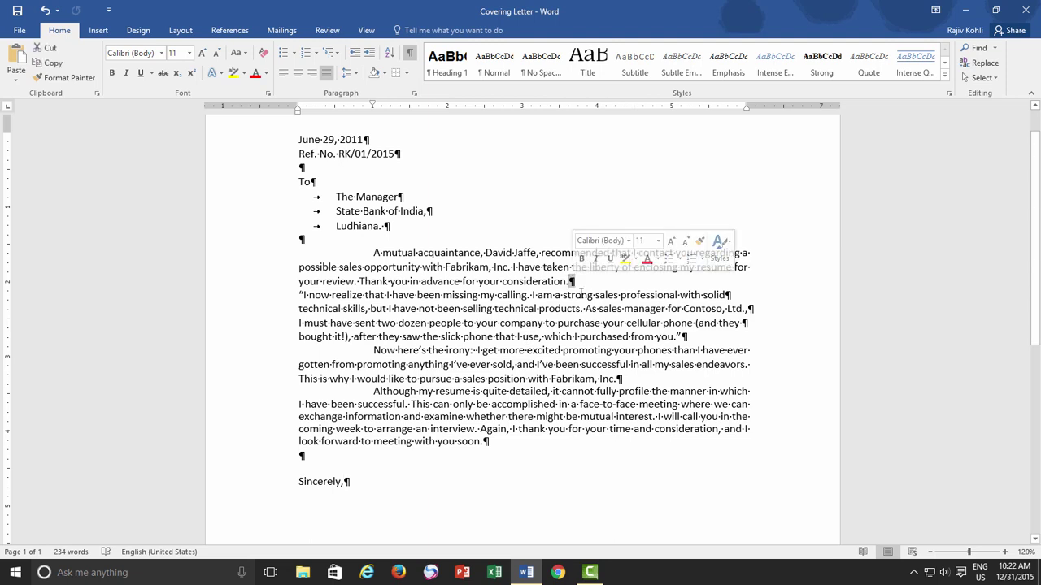
key(Left)
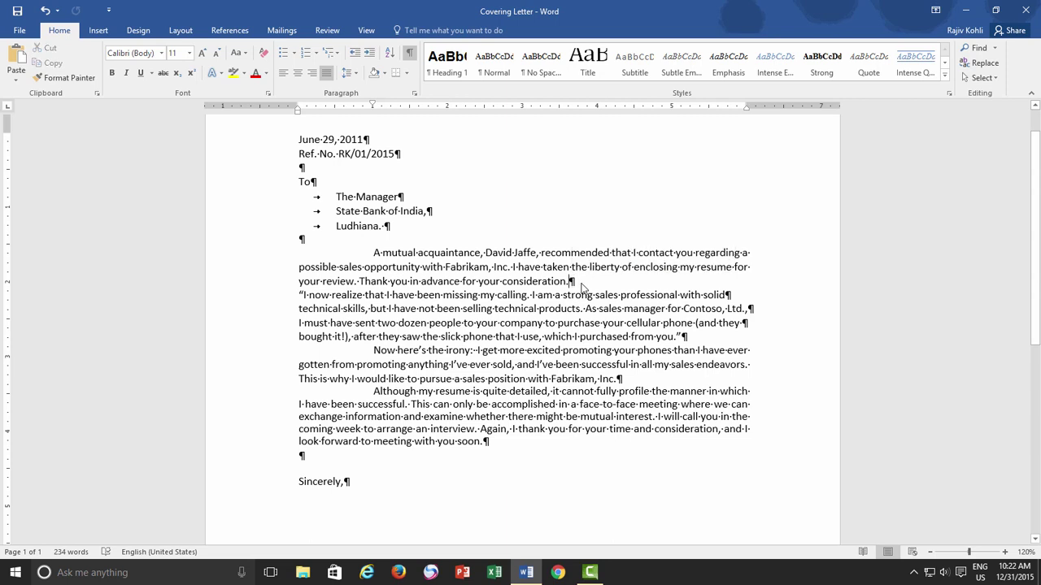
key(Down)
key(End)
drag(314, 296, 709, 336)
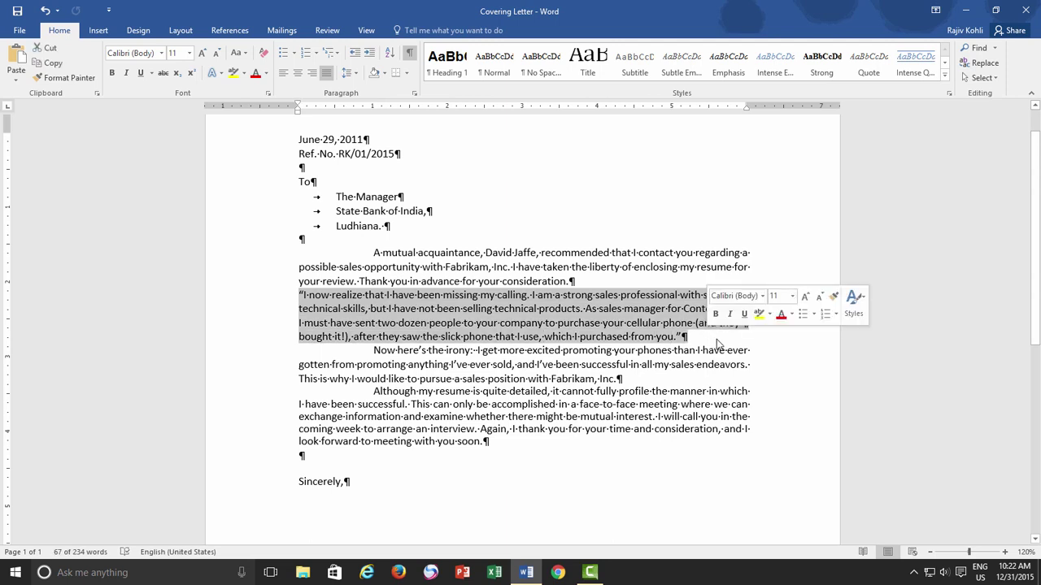
click(718, 331)
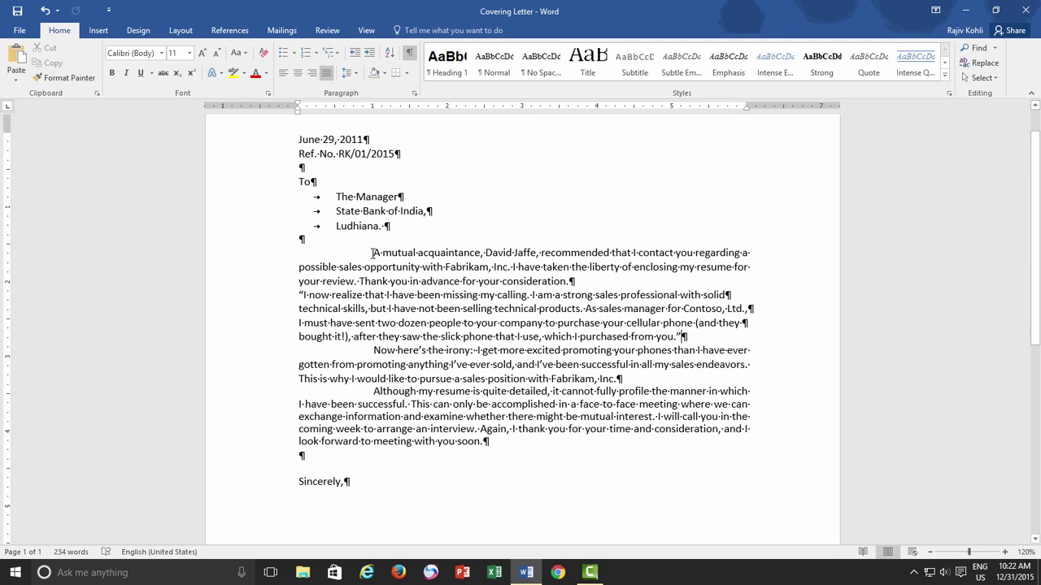
- Add space before each paragraph in the body text, from "A mutual acquaintance" to "meeting with you soon."
drag(373, 253, 486, 441)
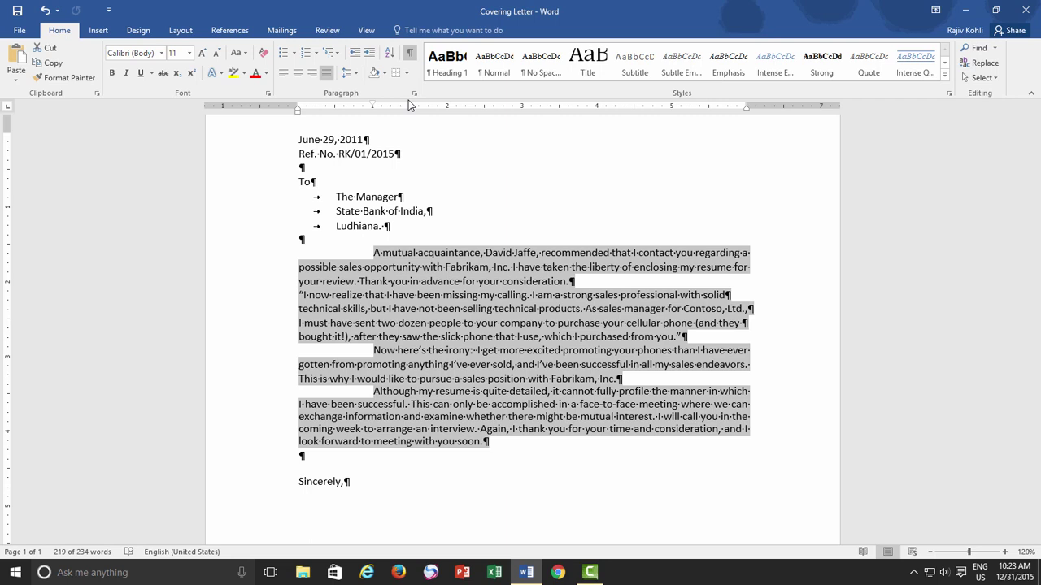
click(354, 74)
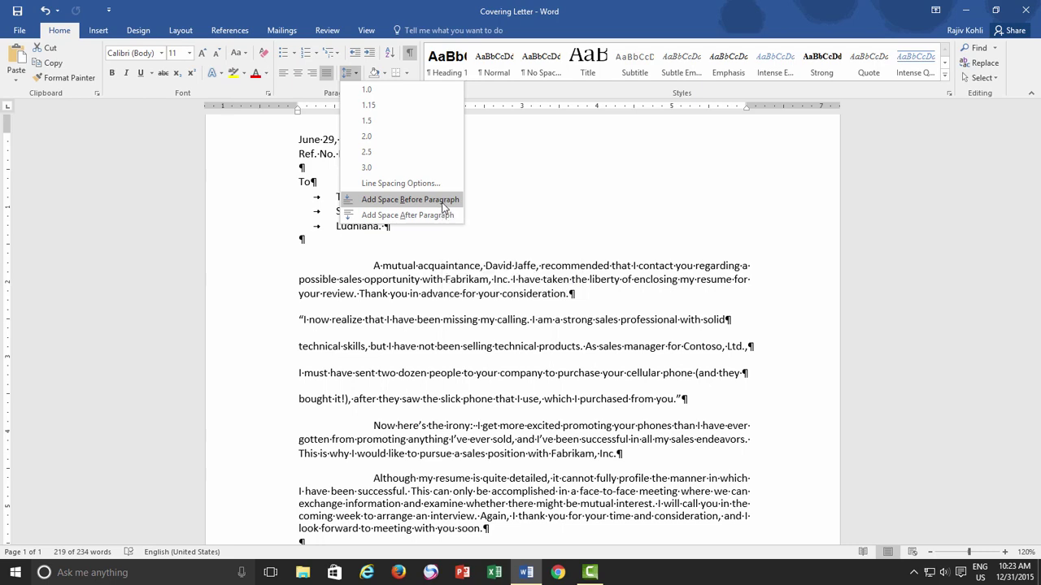
click(444, 208)
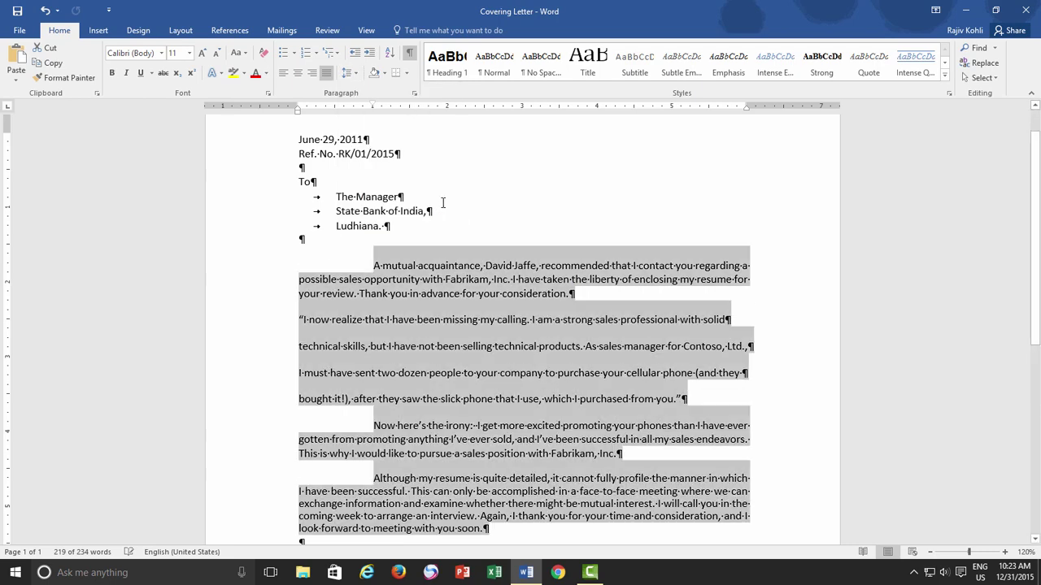
- Compare the line spacing within the quoted passage with that of the "Now here's the irony" paragraph
click(564, 320)
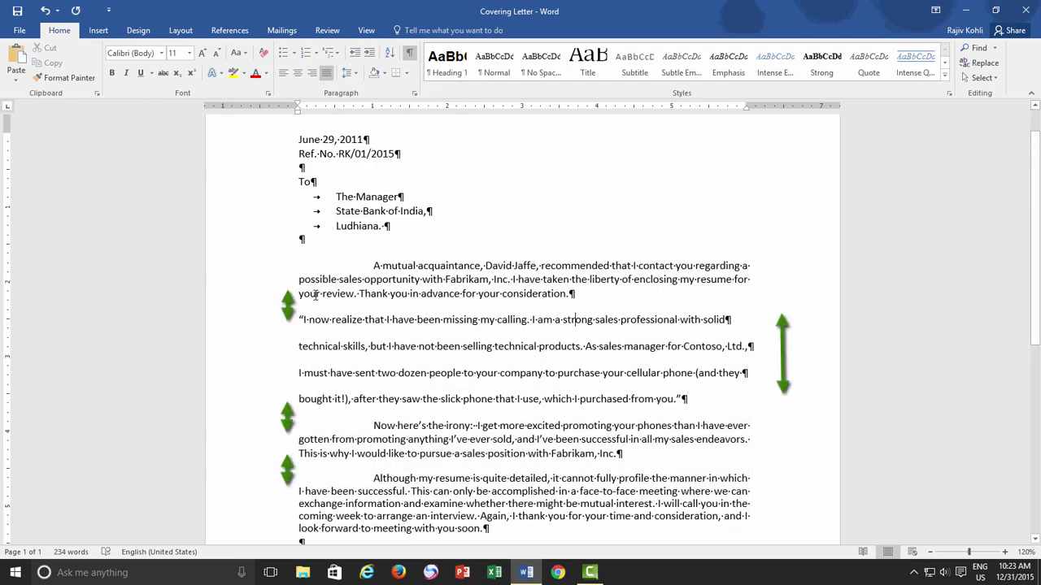
click(305, 470)
drag(1037, 297, 1037, 317)
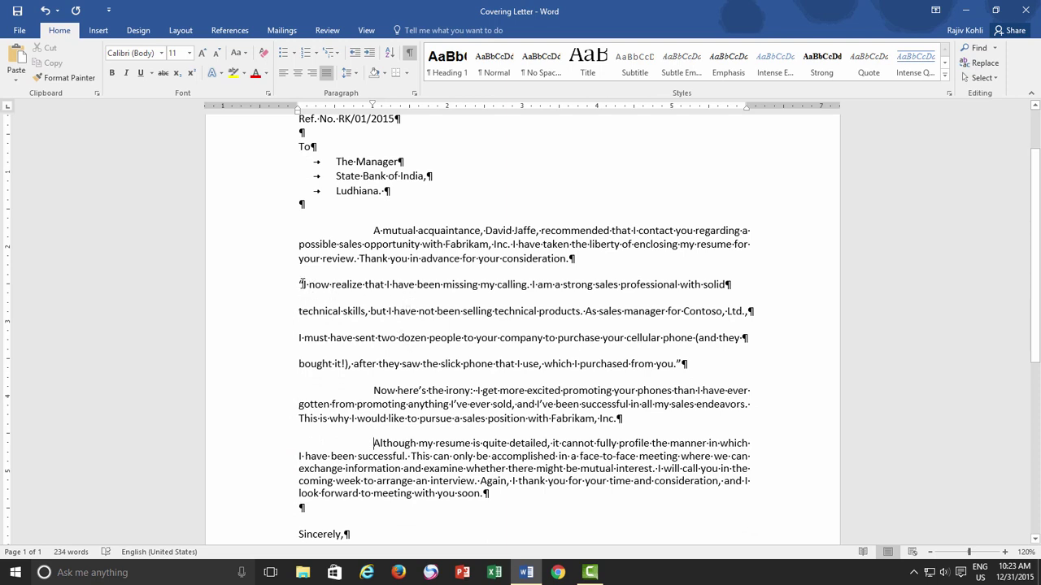
drag(299, 284, 718, 357)
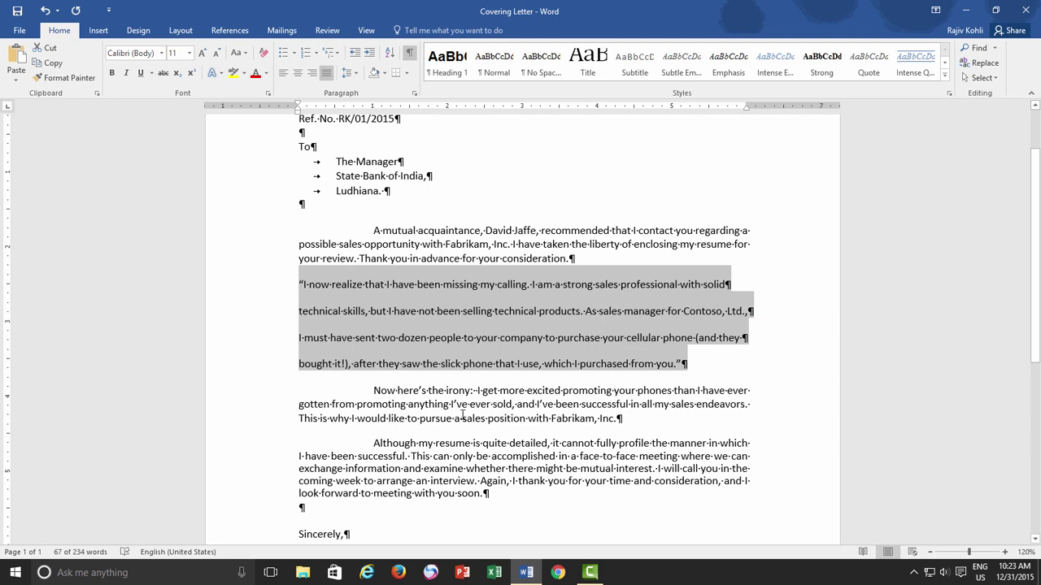
drag(395, 396, 628, 418)
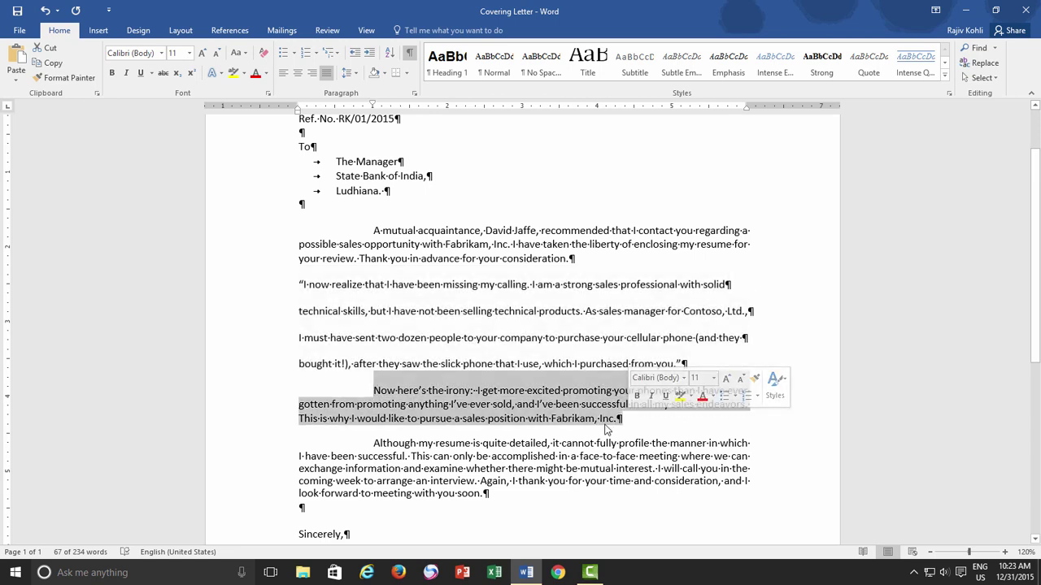
click(618, 426)
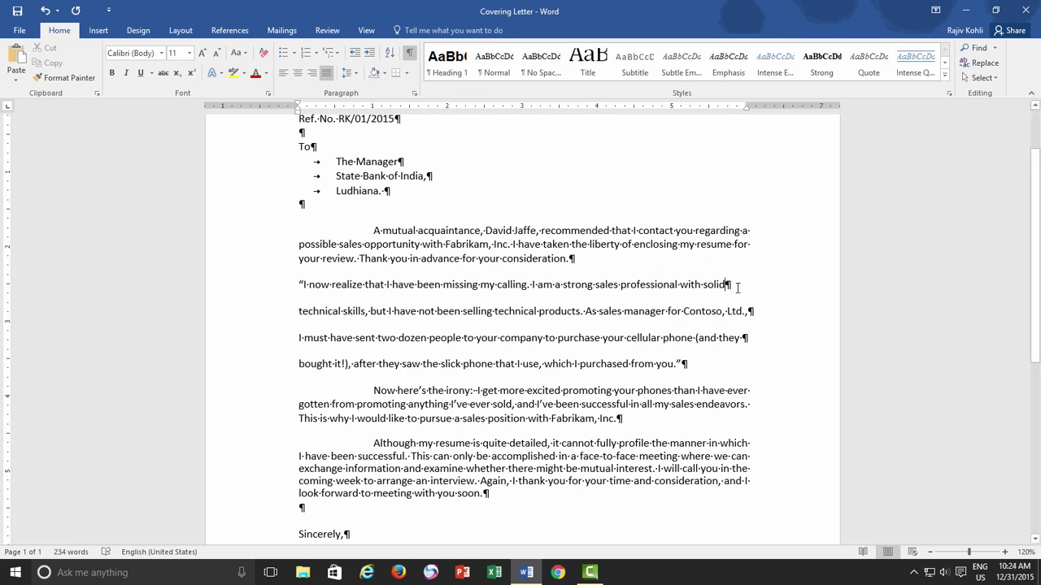
- Check the paragraph marks at the ends of the individual lines in the quoted passage
click(743, 338)
click(592, 265)
click(728, 284)
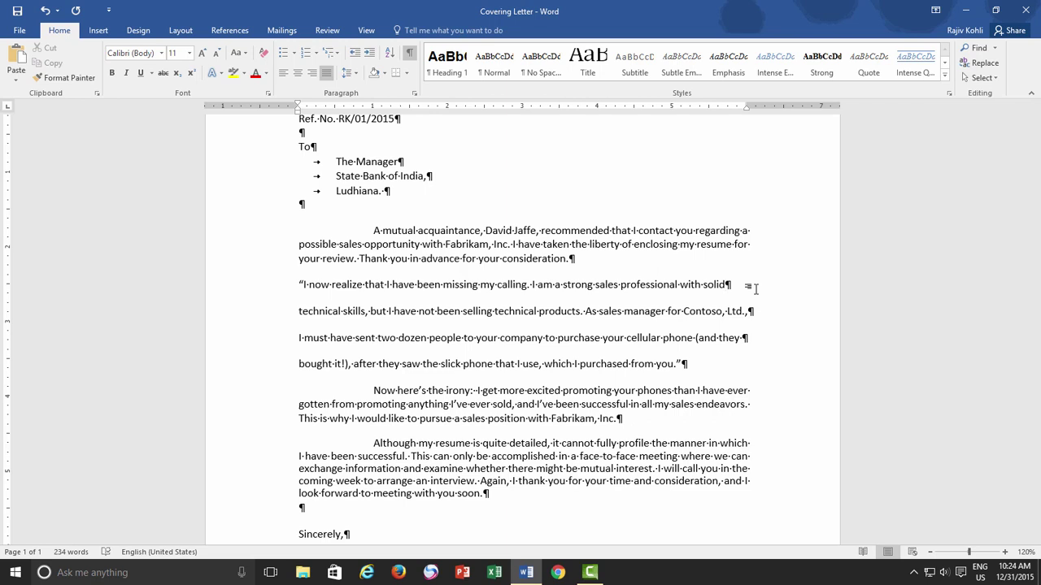
- Select all four lines of the quoted passage and view the available font sizes
drag(300, 284, 370, 311)
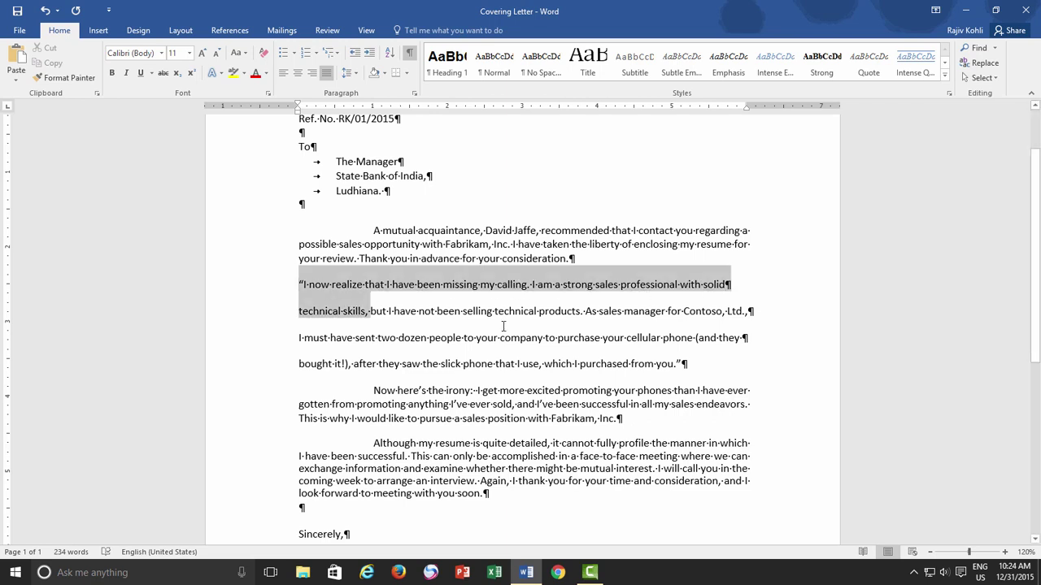
drag(503, 326, 690, 365)
click(325, 74)
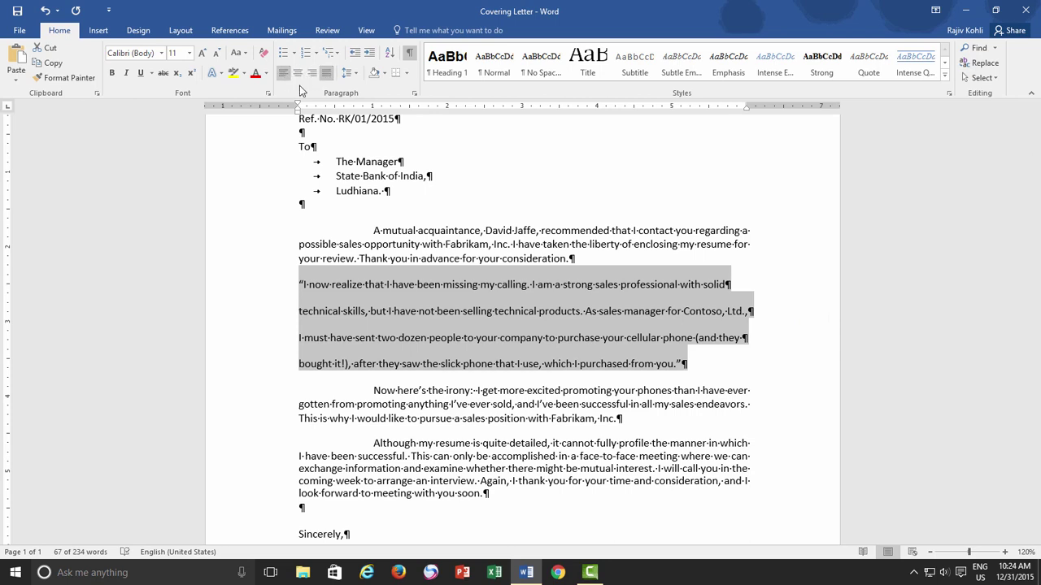
click(188, 53)
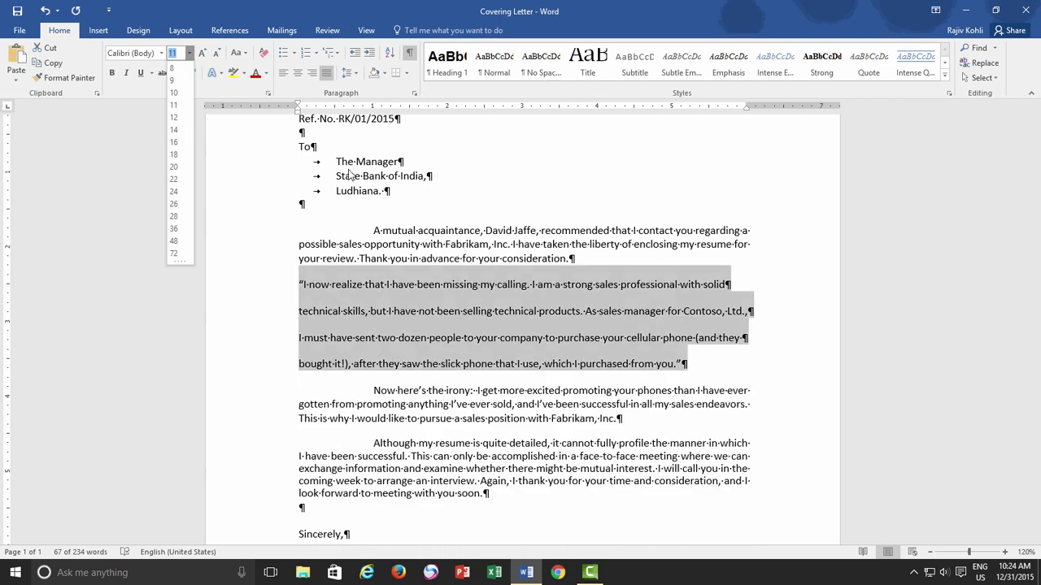
key(Escape)
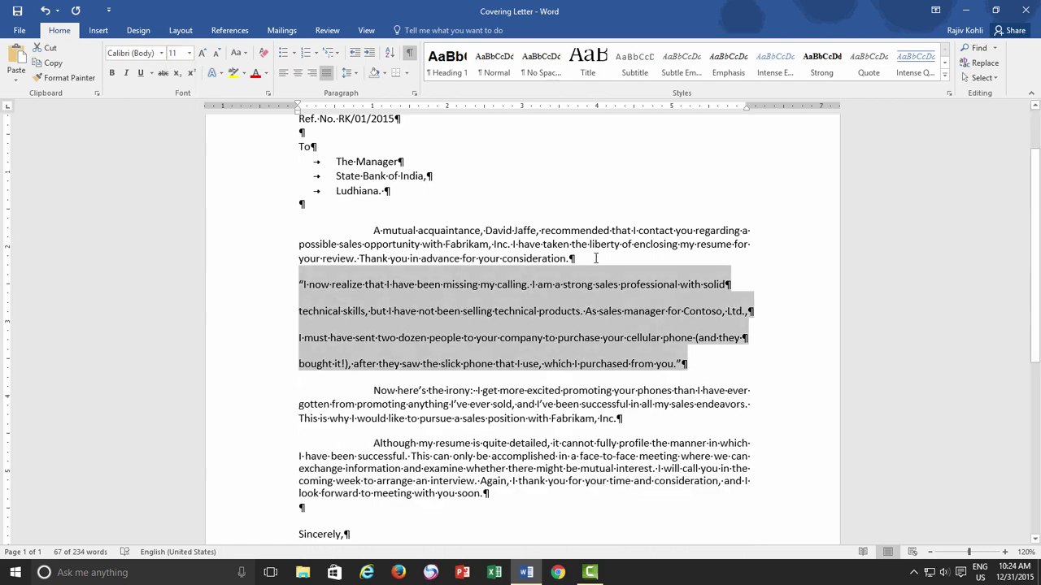
- Remove the paragraph breaks after "solid", "Ltd.," and "(and they" to join the quoted passage into one paragraph
click(728, 286)
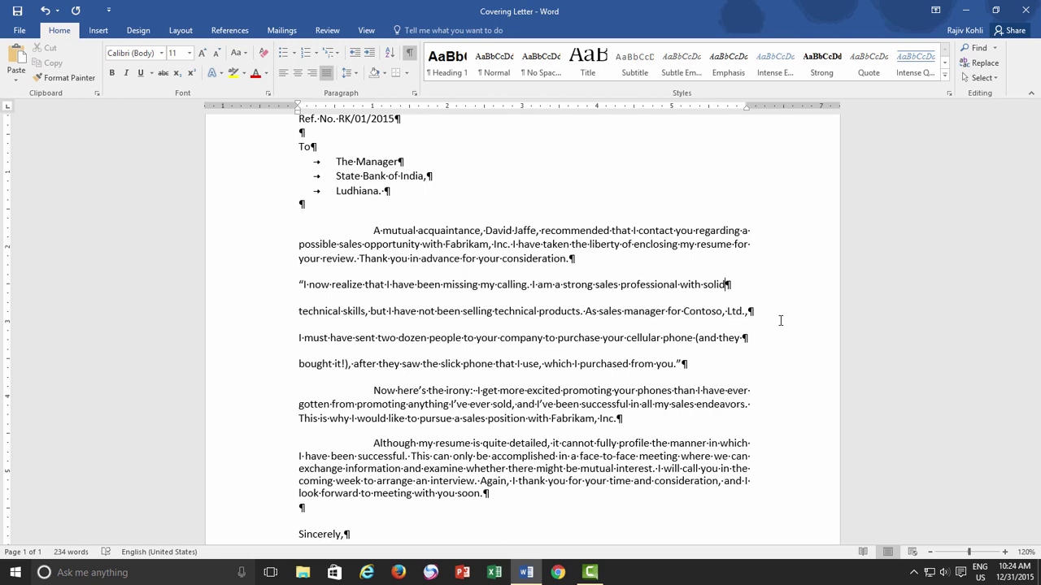
key(Delete)
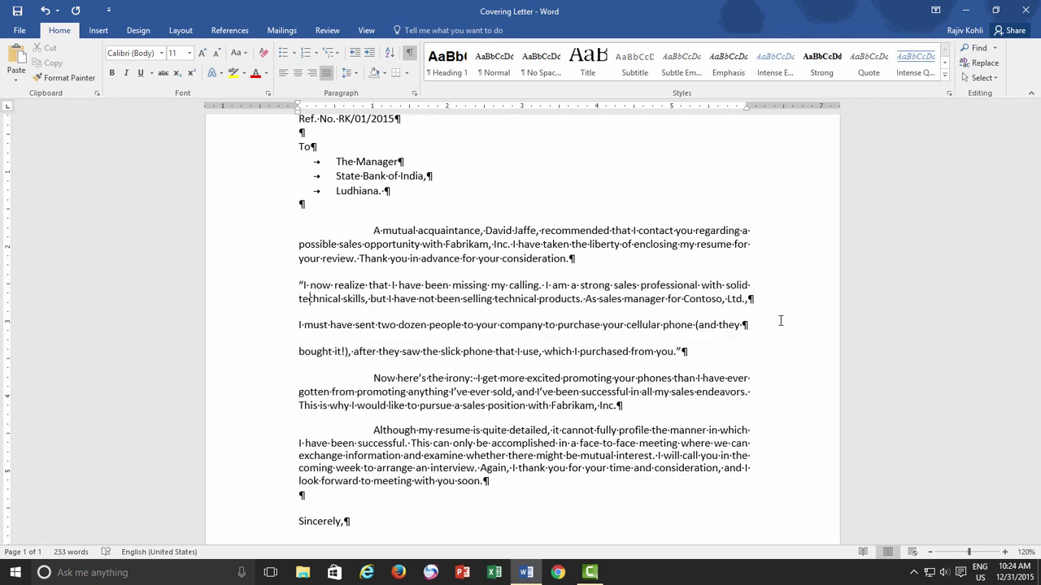
key(Delete)
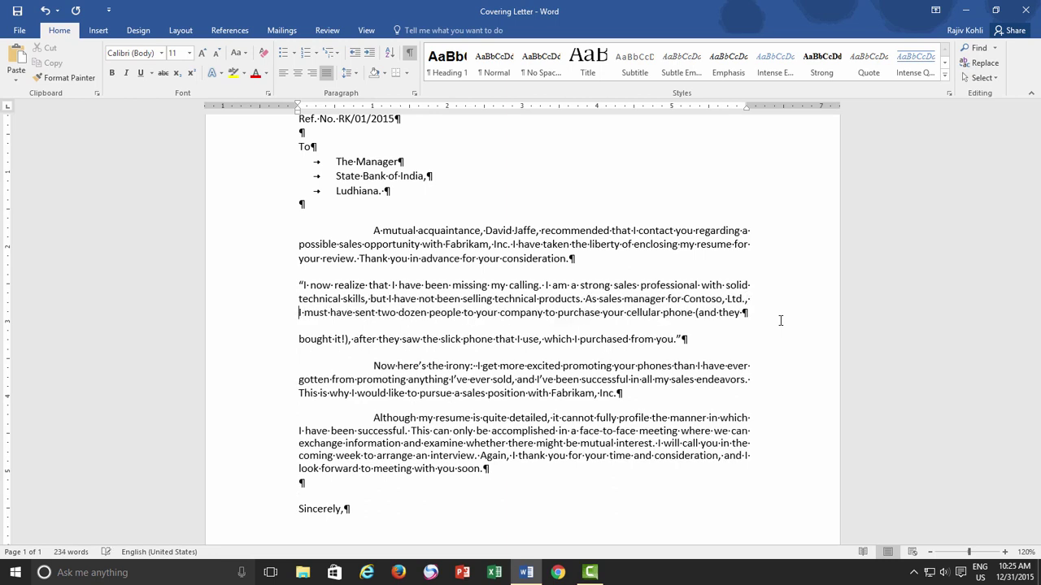
key(Delete)
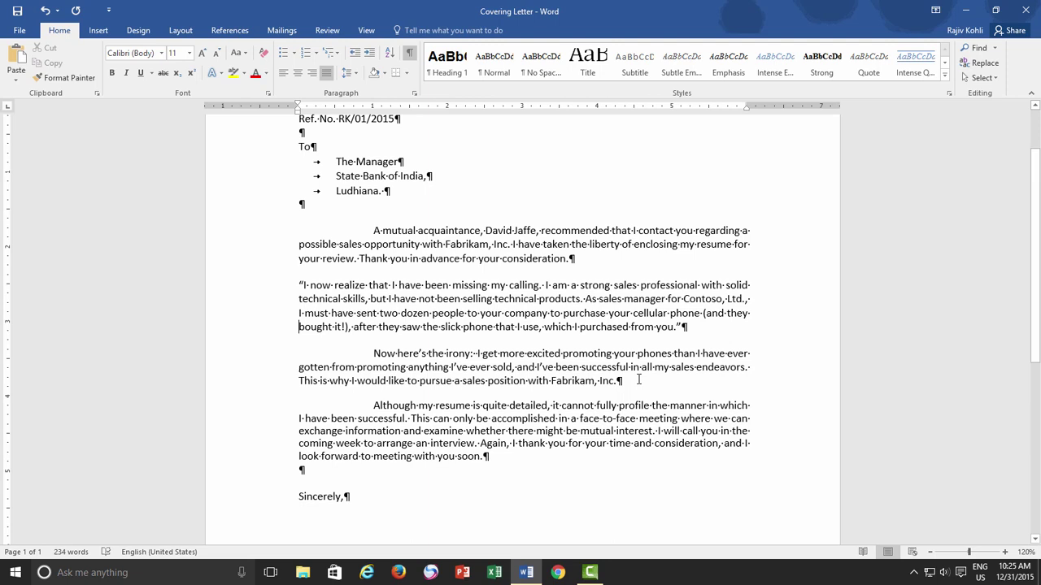
- Try starting a new indented paragraph at "I will call you in the coming week", and rejoin it to the closing paragraph
click(659, 432)
key(Return)
key(Tab)
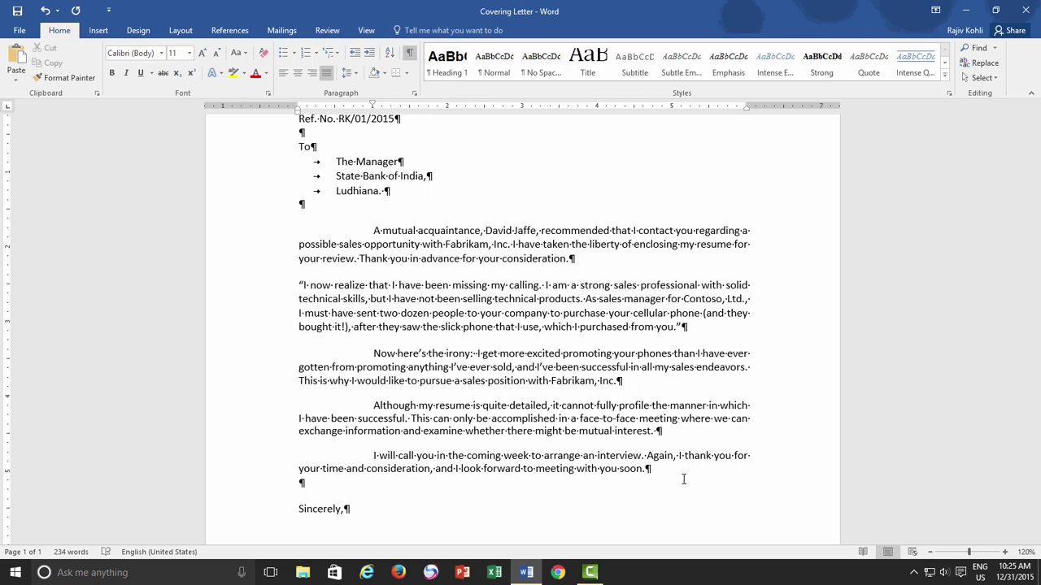
key(BackSpace)
key(BackSpace)
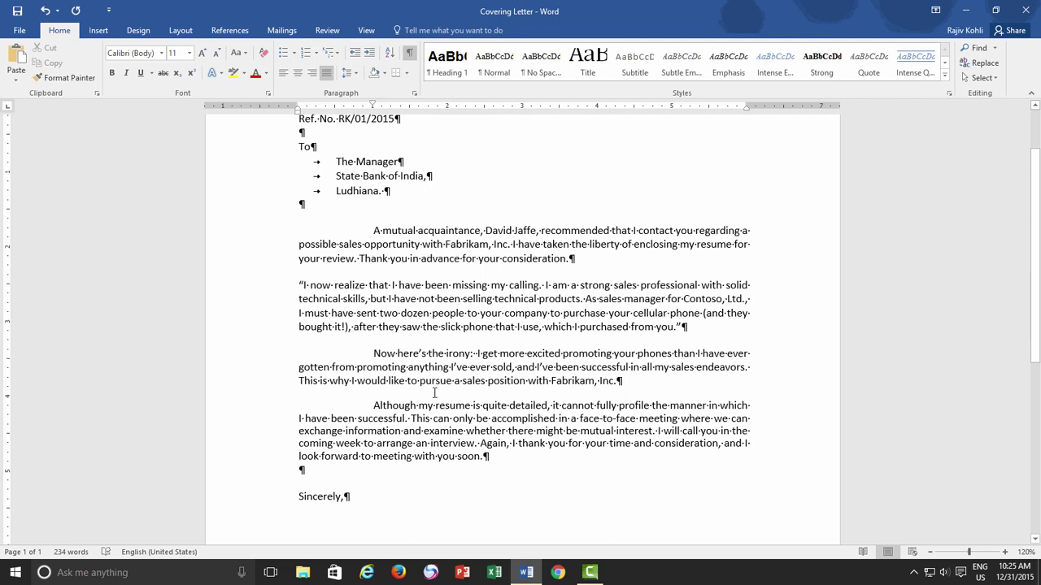
- Try a manual line break after "Fabrikam, Inc." in the "Now here's the irony" paragraph, and remove it
click(618, 381)
key(shift+Return)
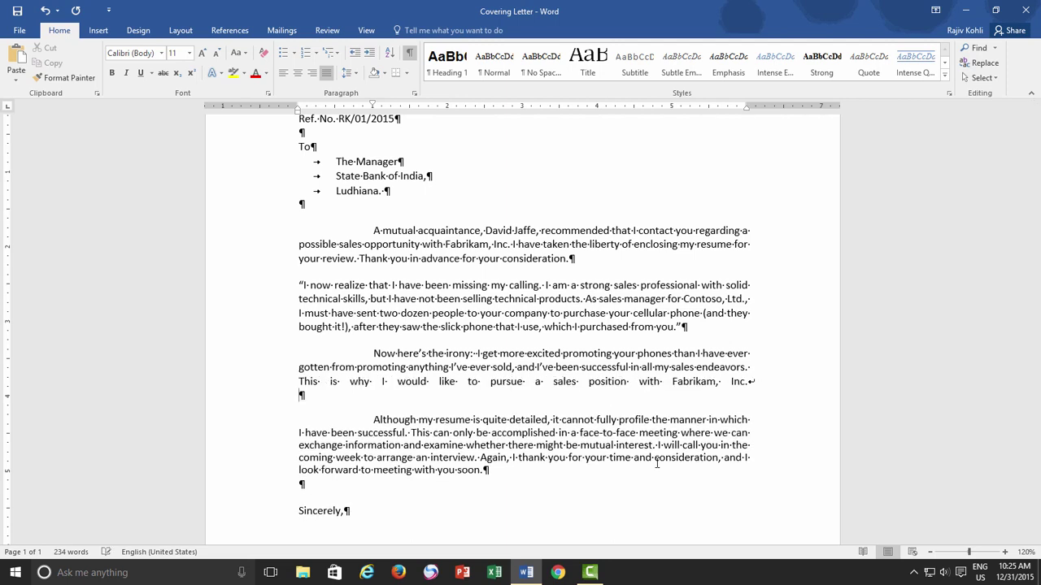
key(BackSpace)
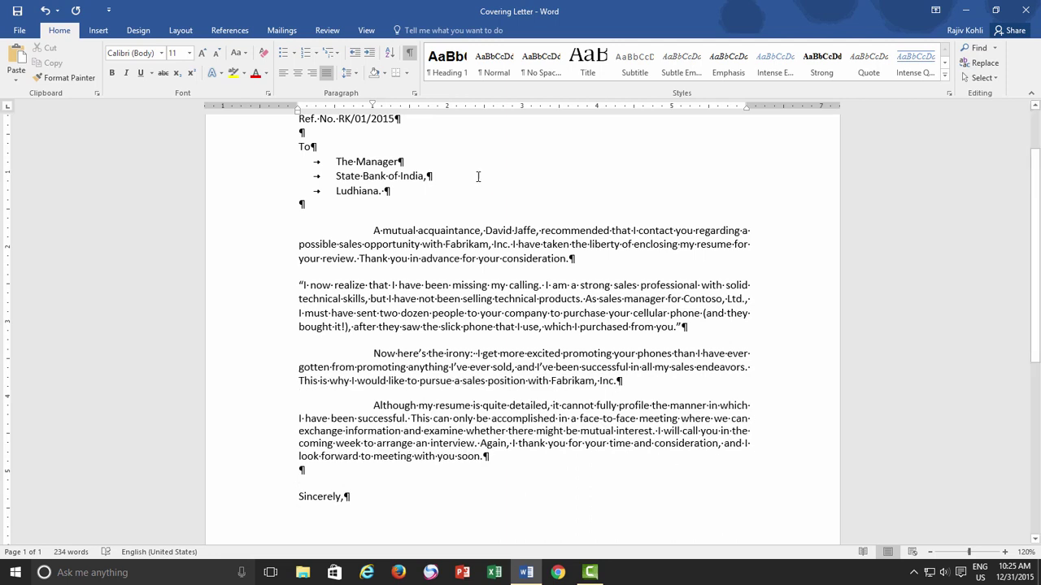
- View the line and paragraph spacing choices for the body text from "A mutual acquaintance" to "meeting with you soon."
drag(374, 231, 490, 457)
click(349, 73)
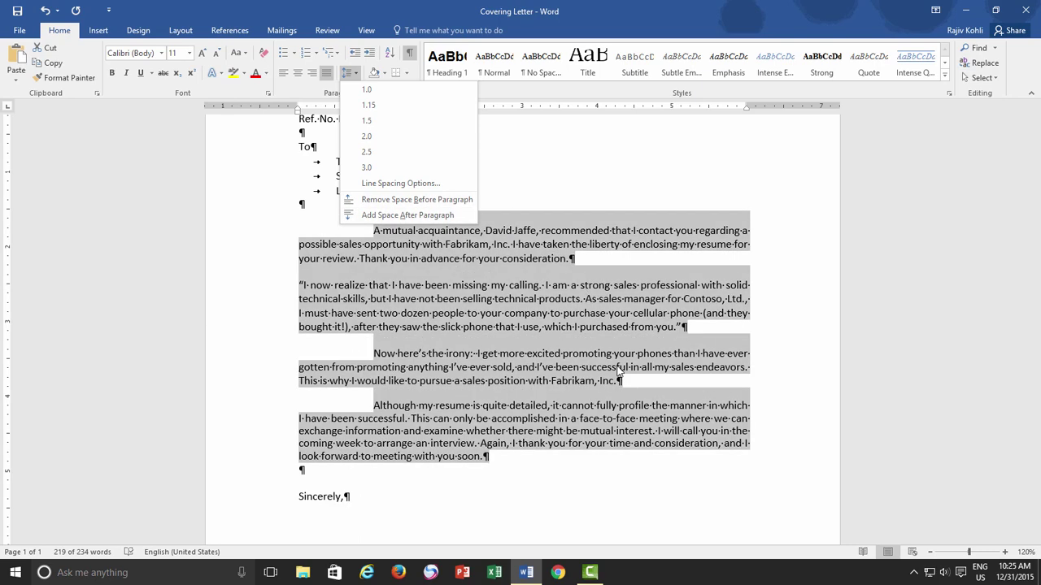
click(518, 456)
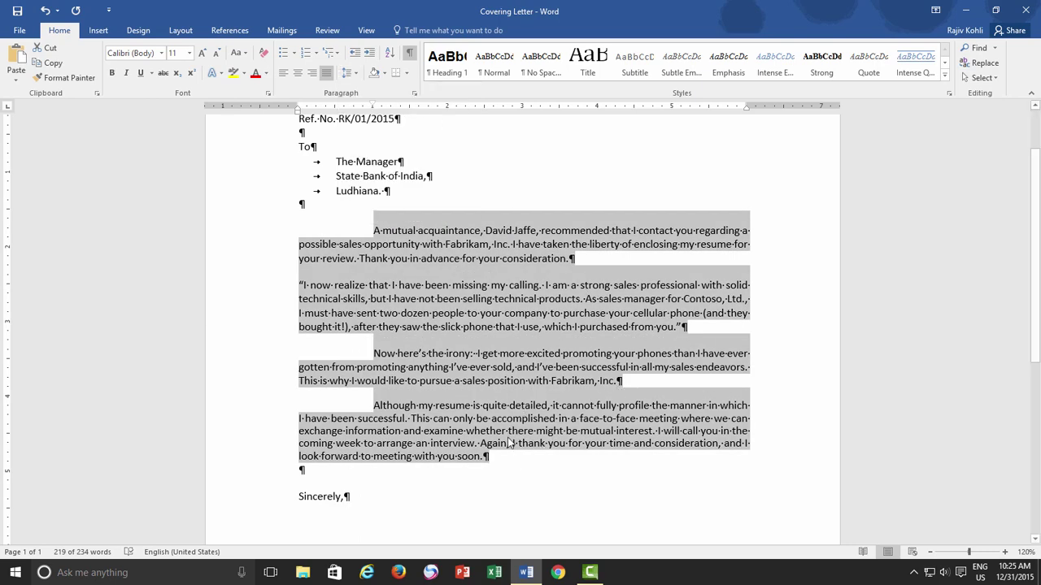
click(498, 468)
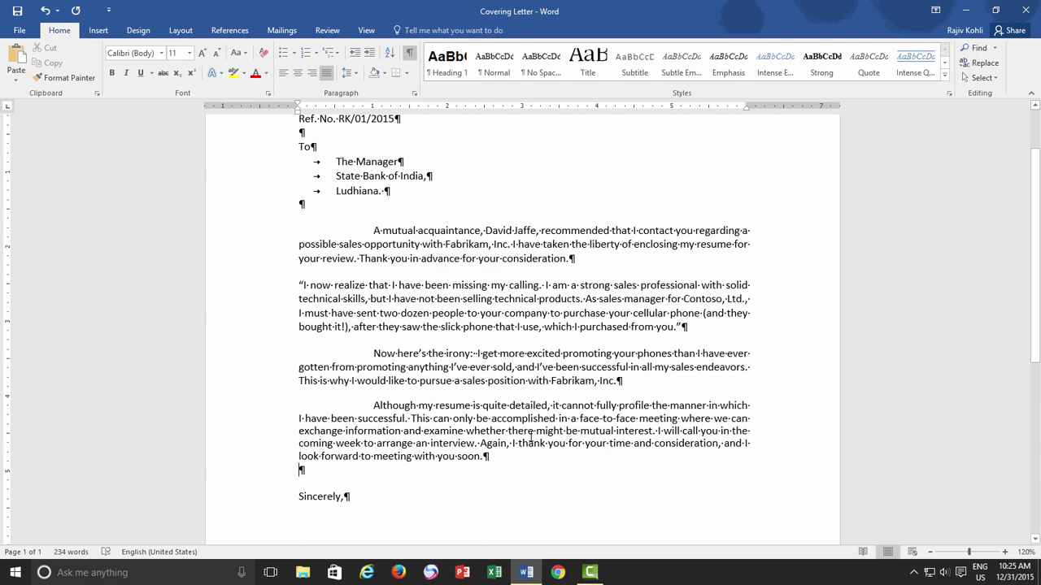
- Set the line spacing of the entire letter, from the date to "Sincerely,", to 2.0
scroll(516, 422, down, 5)
scroll(372, 457, down, 2)
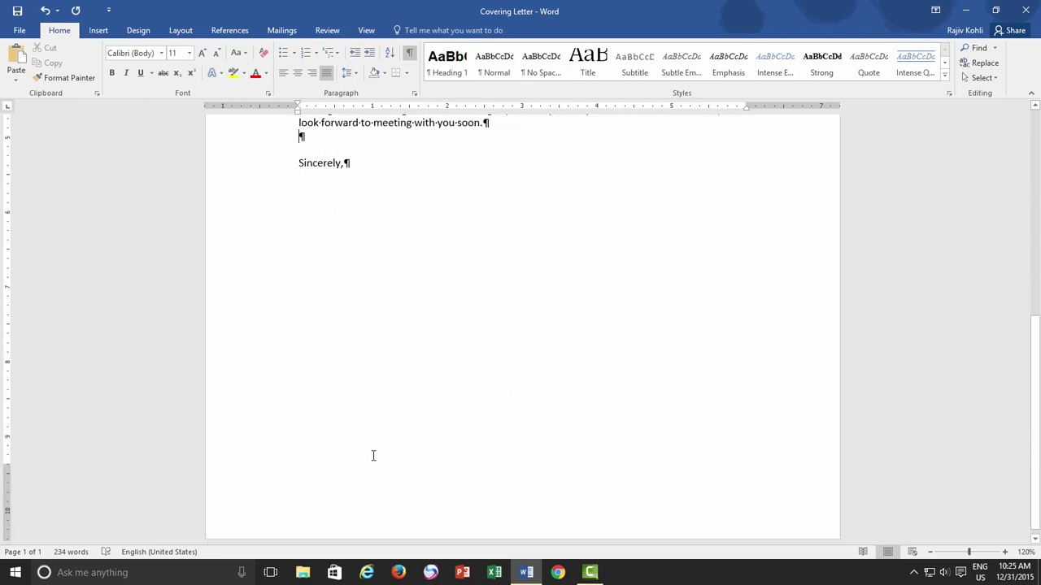
scroll(380, 442, up, 3)
scroll(379, 442, up, 5)
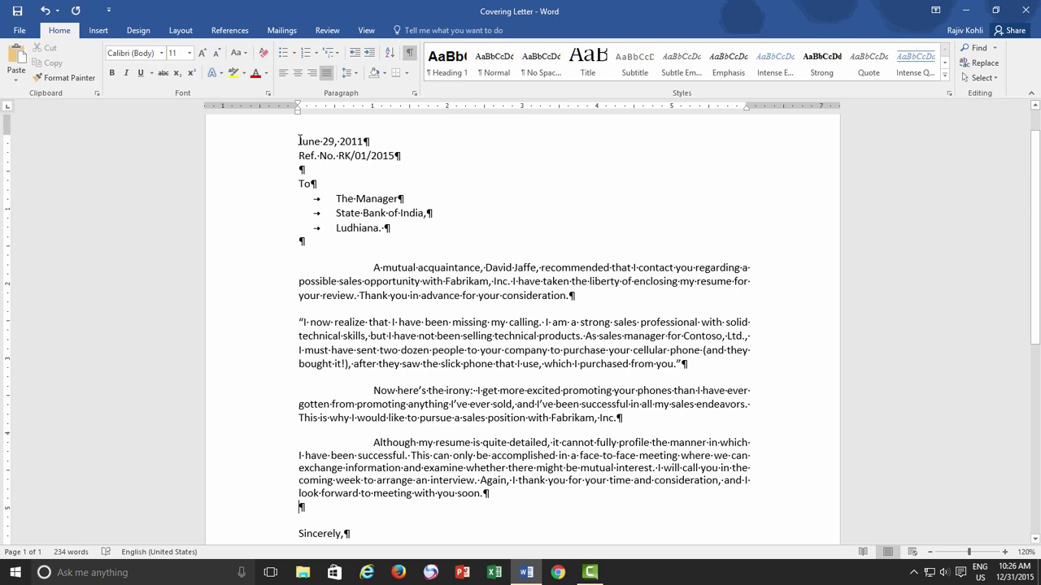
drag(298, 139, 403, 530)
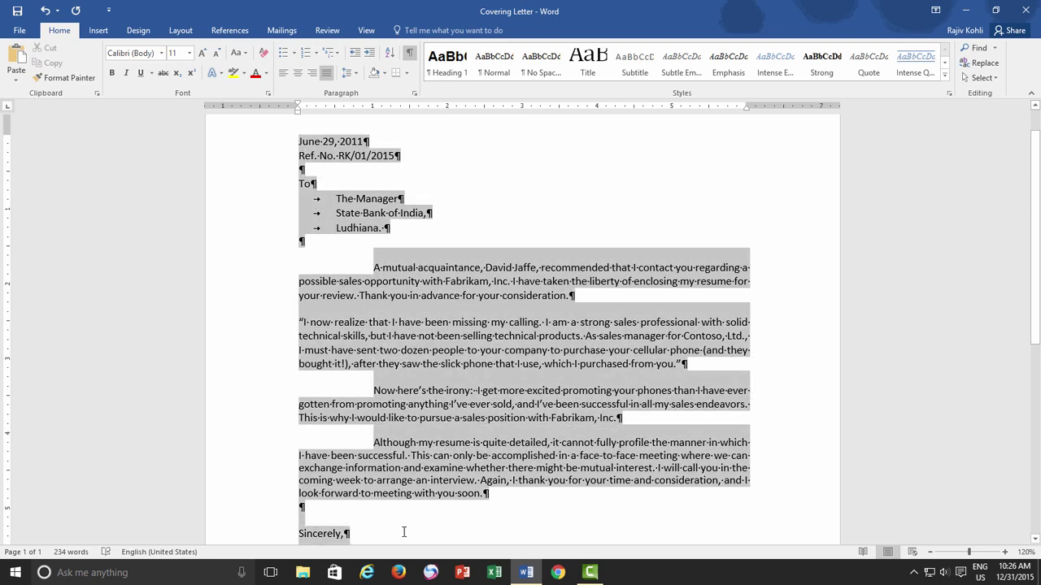
click(356, 72)
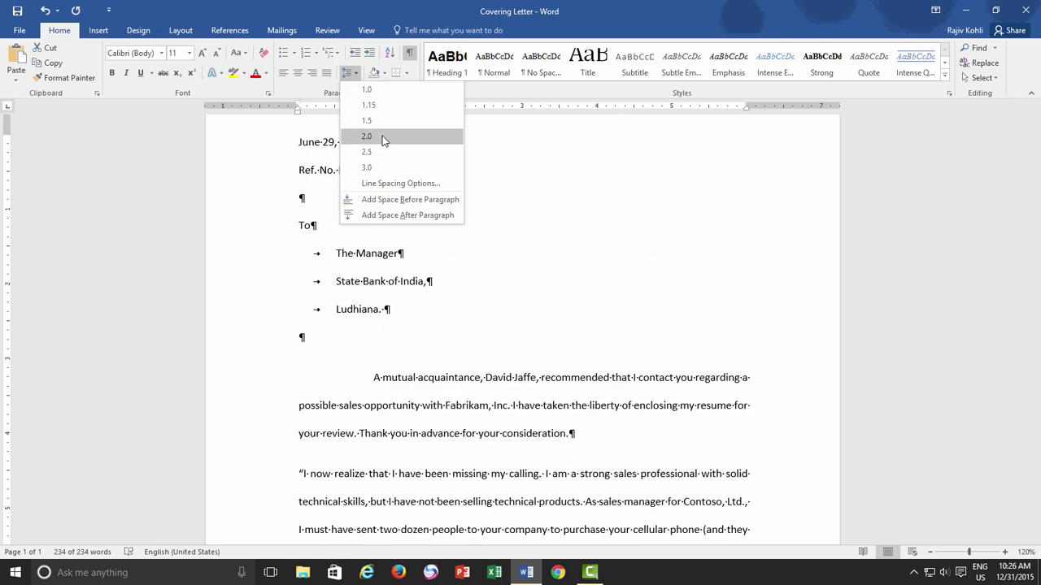
click(382, 137)
click(456, 309)
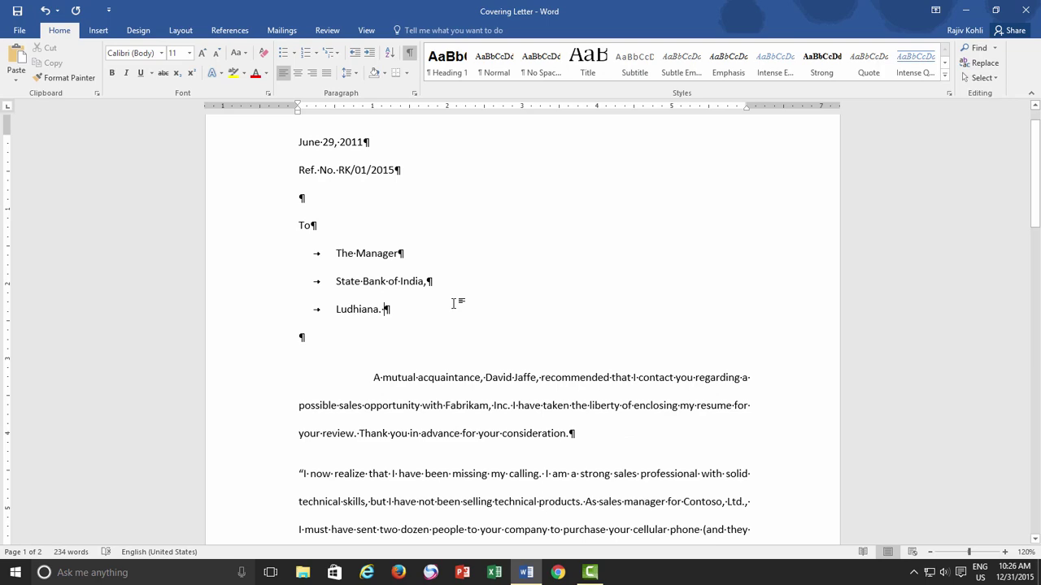
- Check where the letter's closing falls on the pages and set the whole letter's line spacing to 1.5
scroll(455, 304, down, 5)
scroll(454, 304, down, 3)
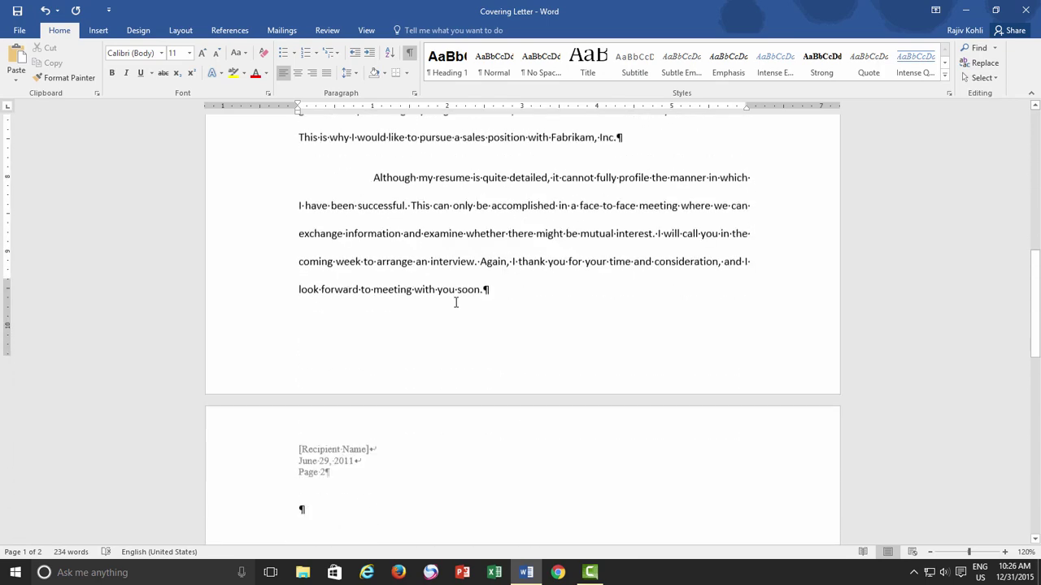
scroll(334, 496, down, 1)
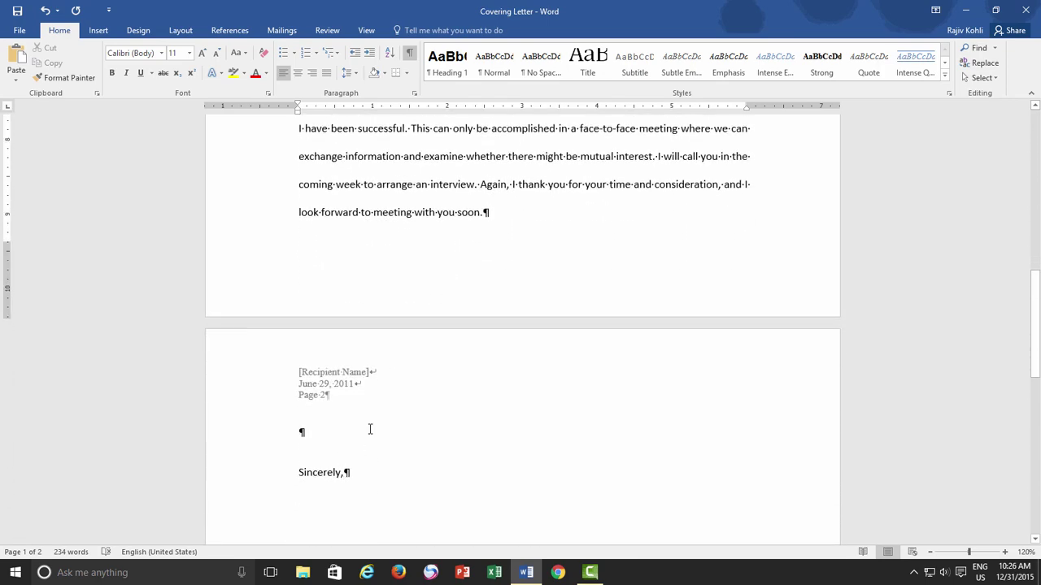
scroll(371, 439, up, 1)
scroll(370, 480, down, 1)
drag(357, 492, 350, 74)
click(350, 73)
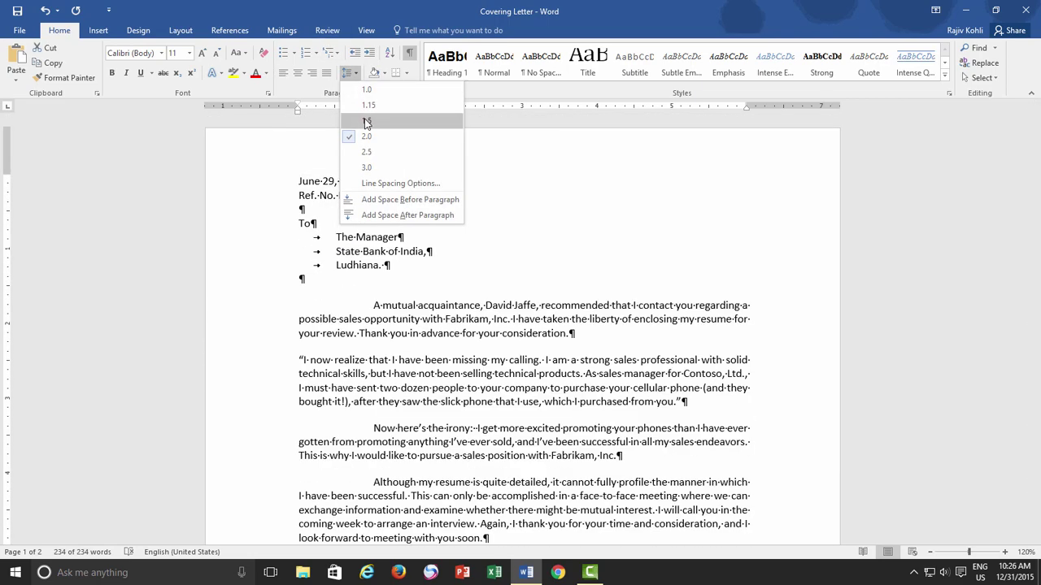
click(363, 104)
scroll(503, 333, down, 6)
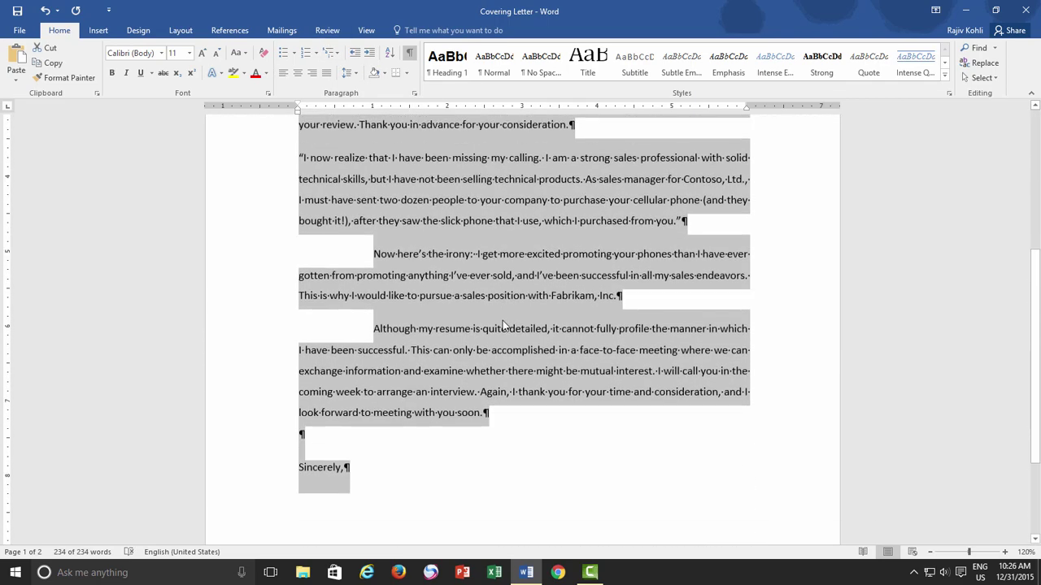
click(425, 396)
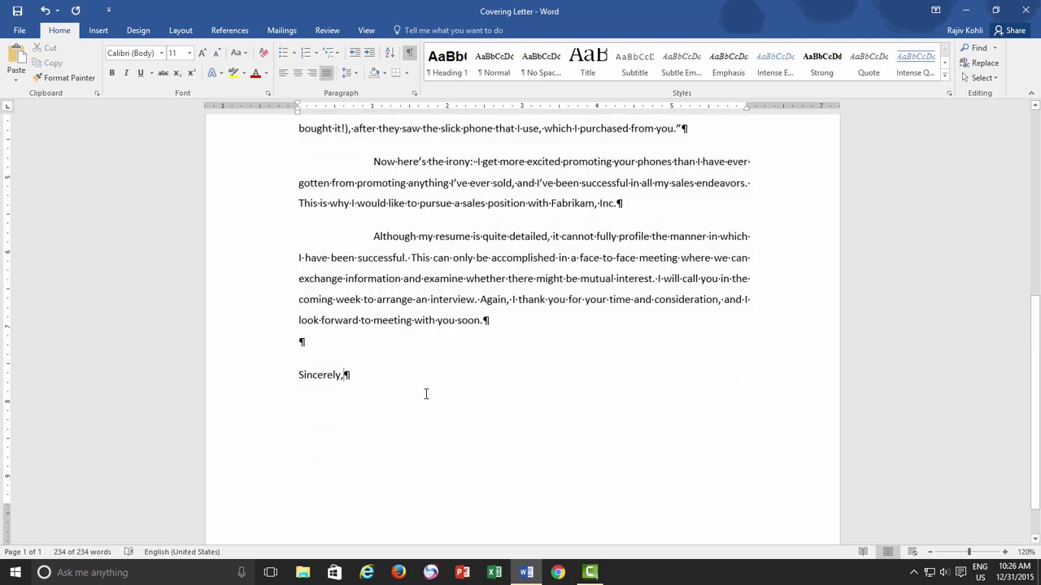
- Set the paragraph spacing of the four body paragraphs to 6 pt before and 6 pt after
scroll(425, 390, up, 2)
scroll(426, 370, up, 3)
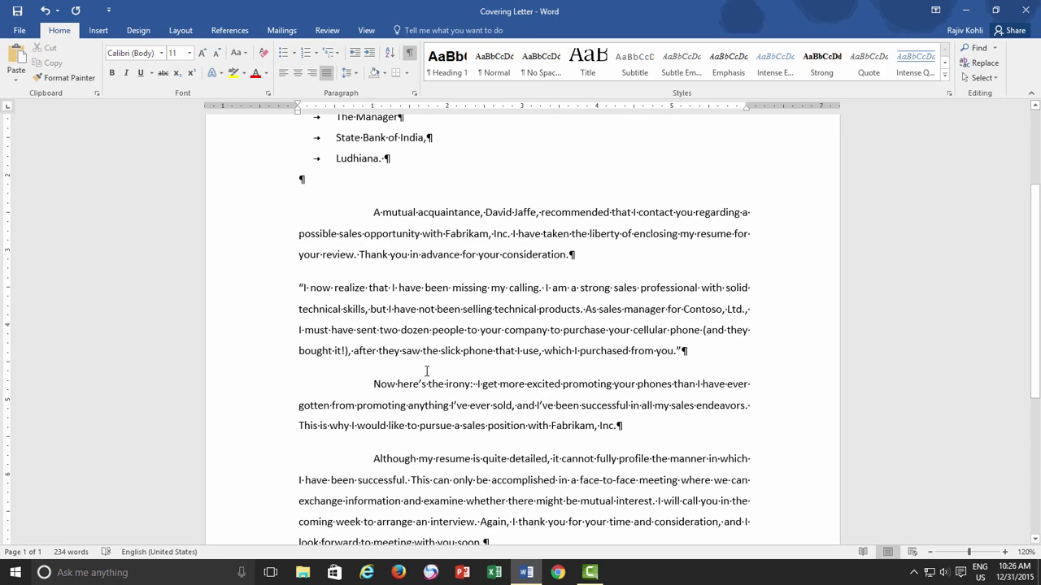
scroll(426, 370, up, 1)
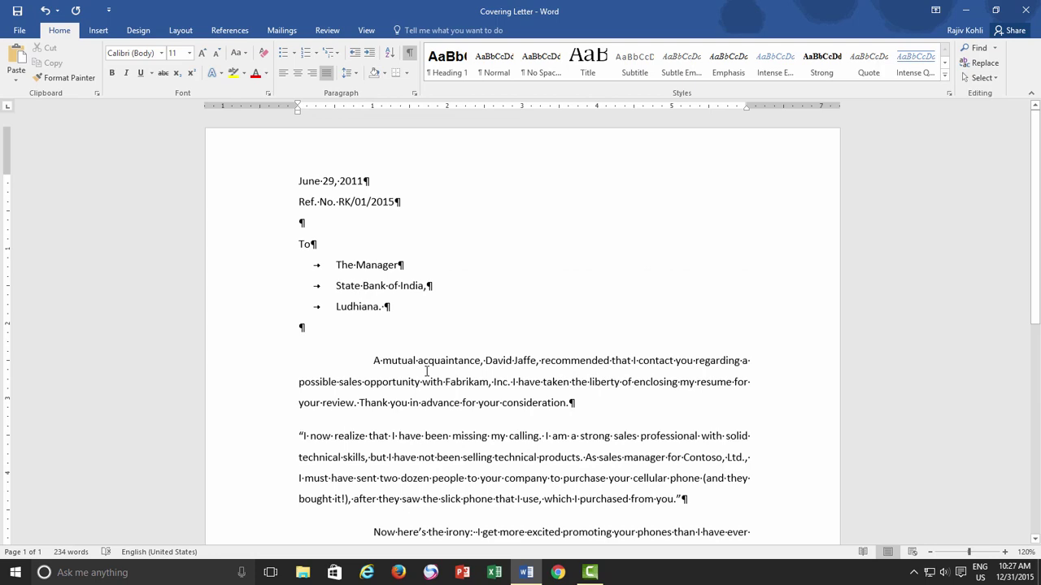
scroll(426, 371, down, 1)
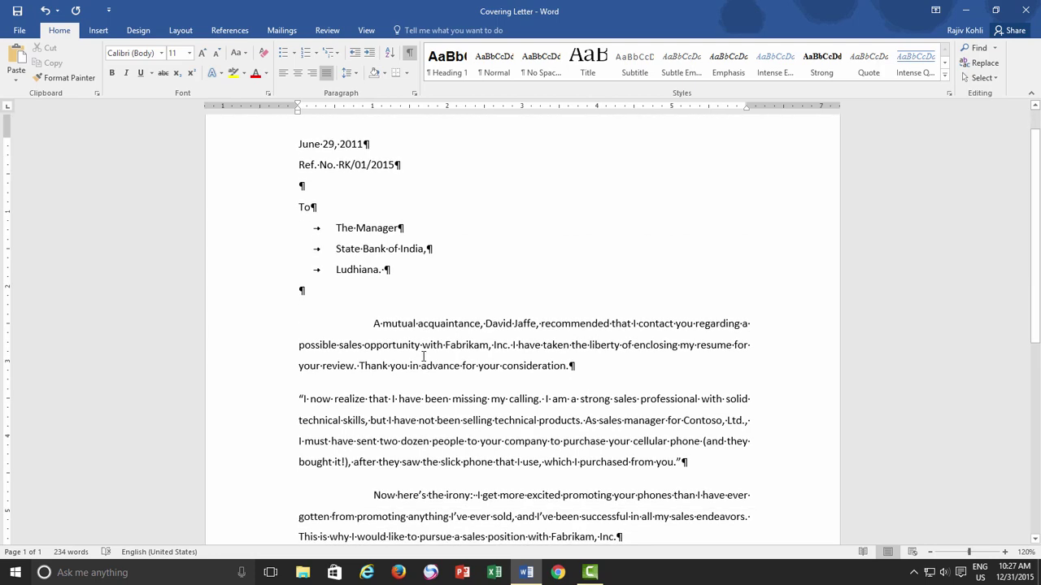
scroll(423, 356, down, 4)
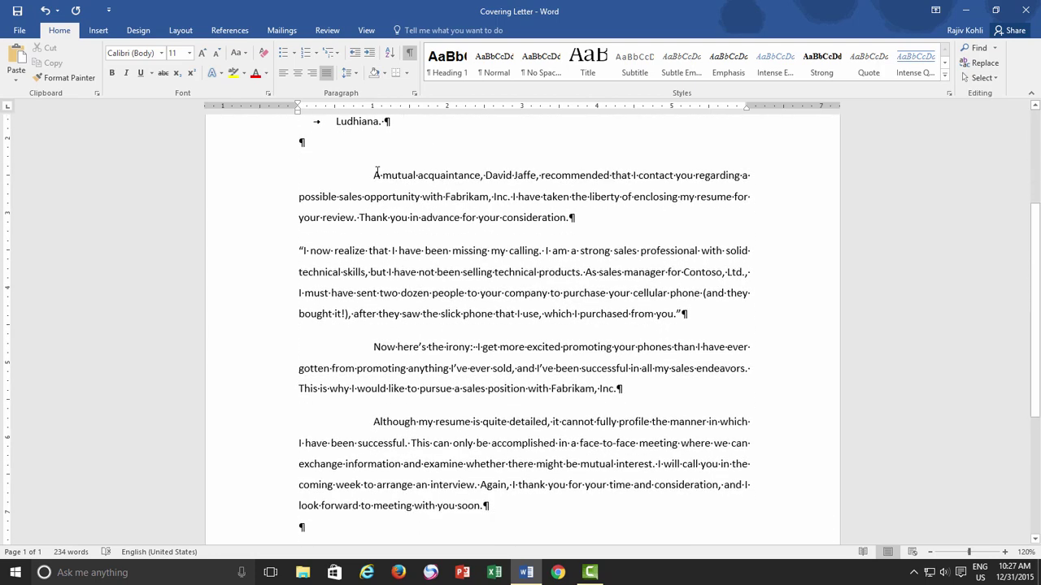
drag(374, 172, 488, 507)
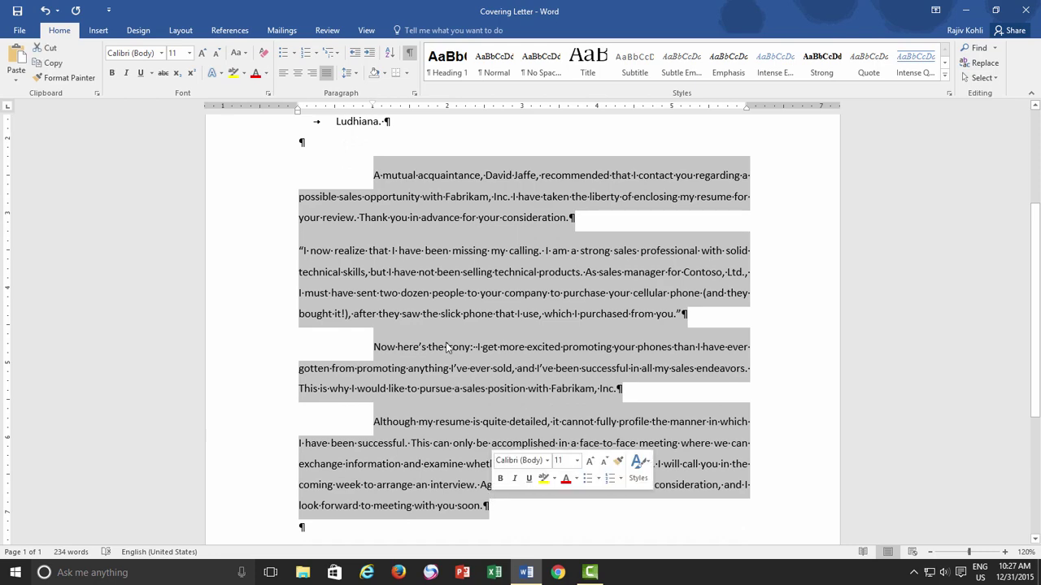
click(350, 72)
click(374, 189)
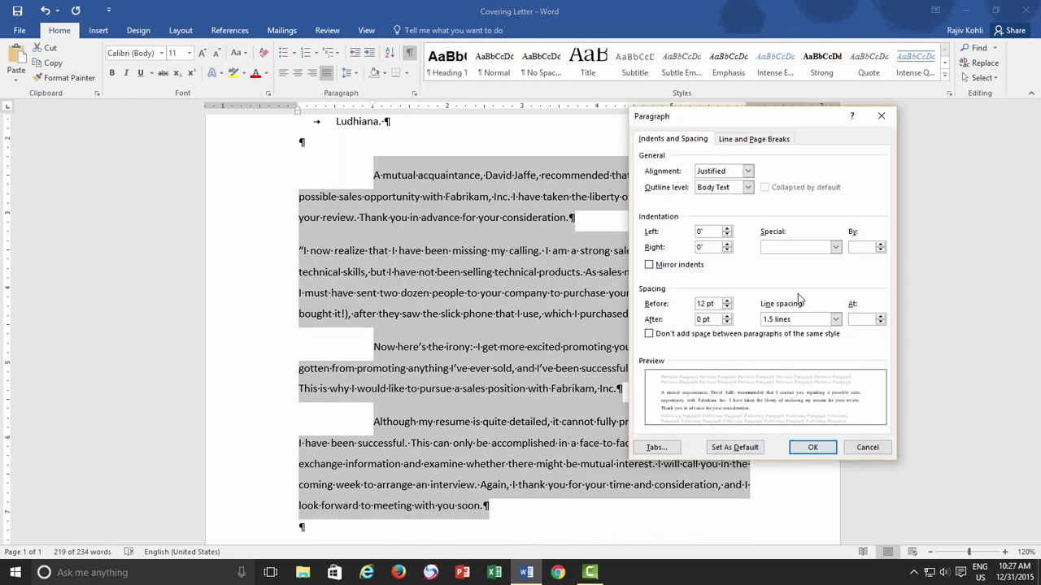
click(862, 319)
click(727, 308)
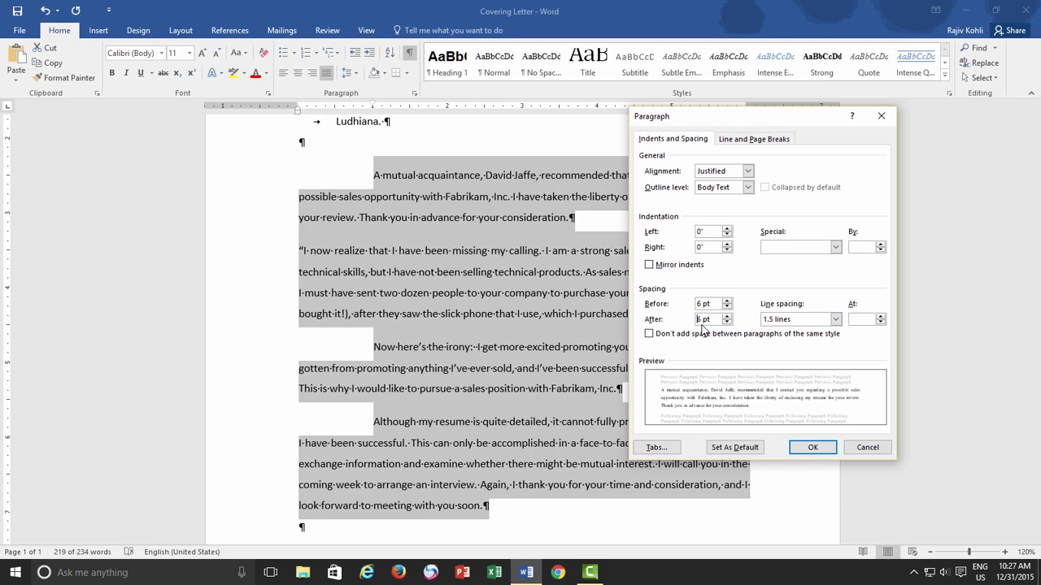
click(807, 448)
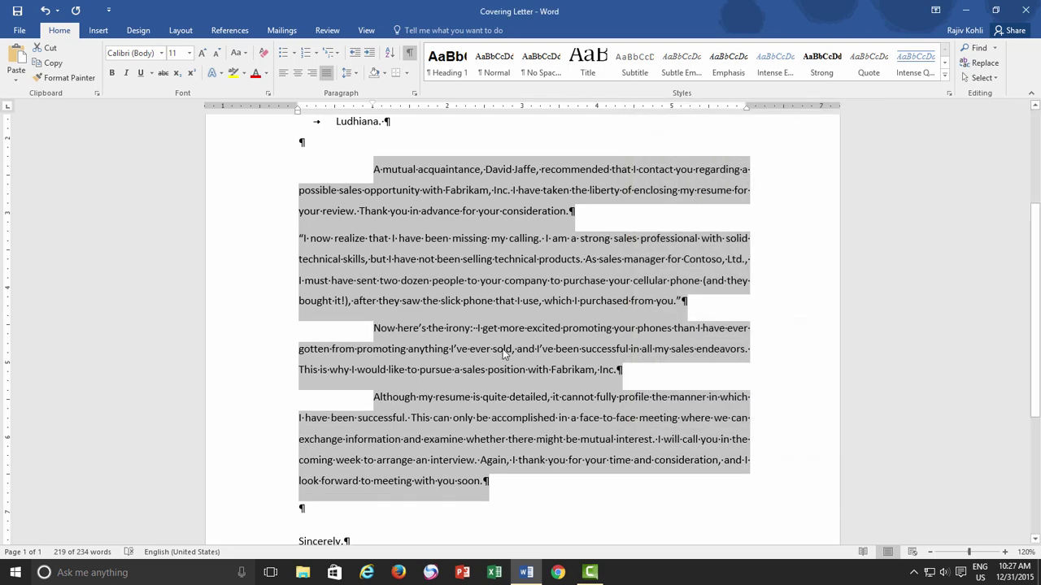
click(695, 309)
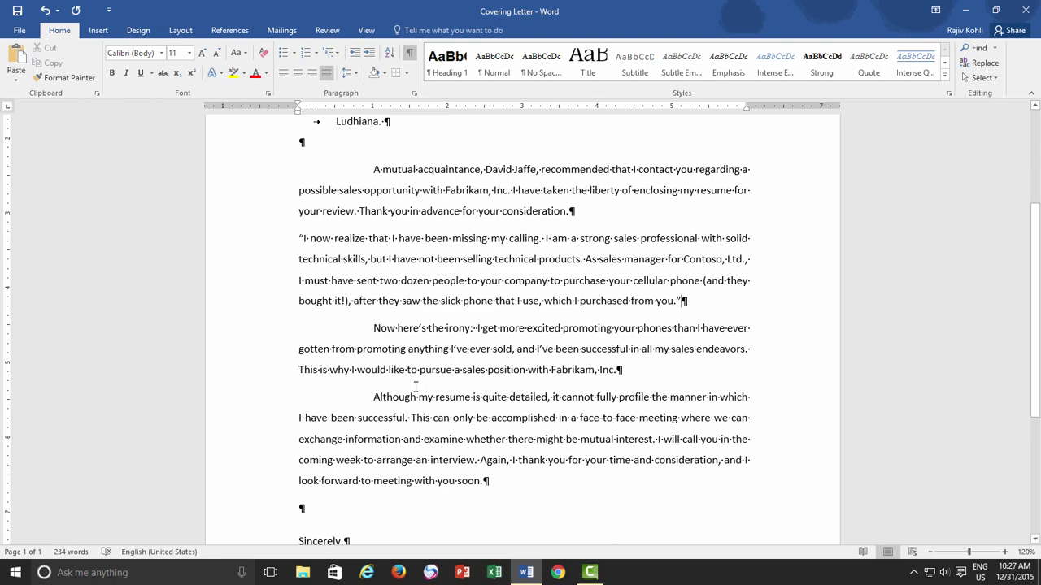
- Review the indent and spacing settings of the four body paragraphs without changing them
drag(370, 169, 491, 486)
click(354, 79)
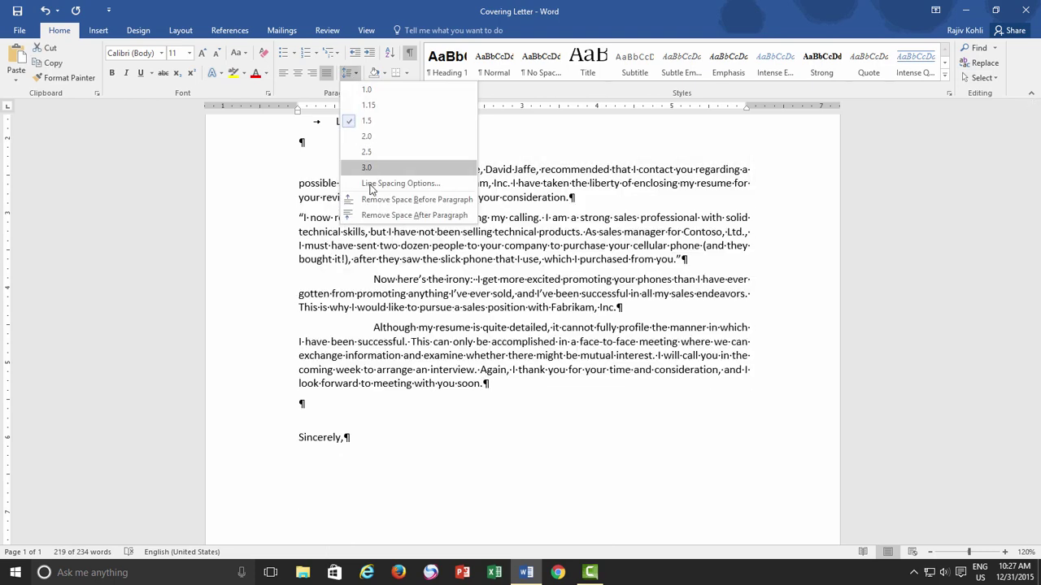
click(358, 179)
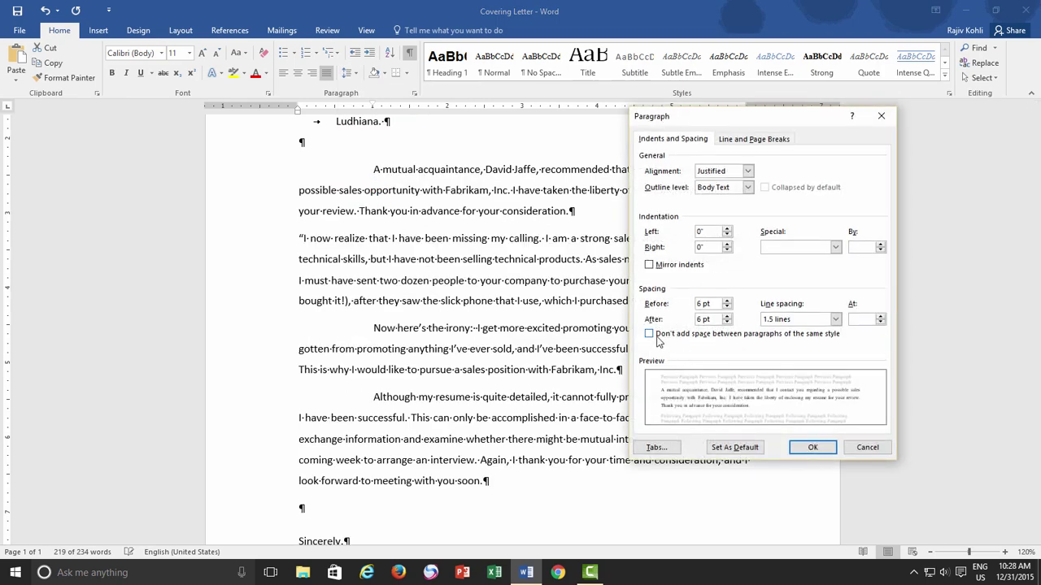
click(863, 450)
- Apply the Quote style to the quoted passage beginning "I now realize that I have been missing my calling"
click(302, 237)
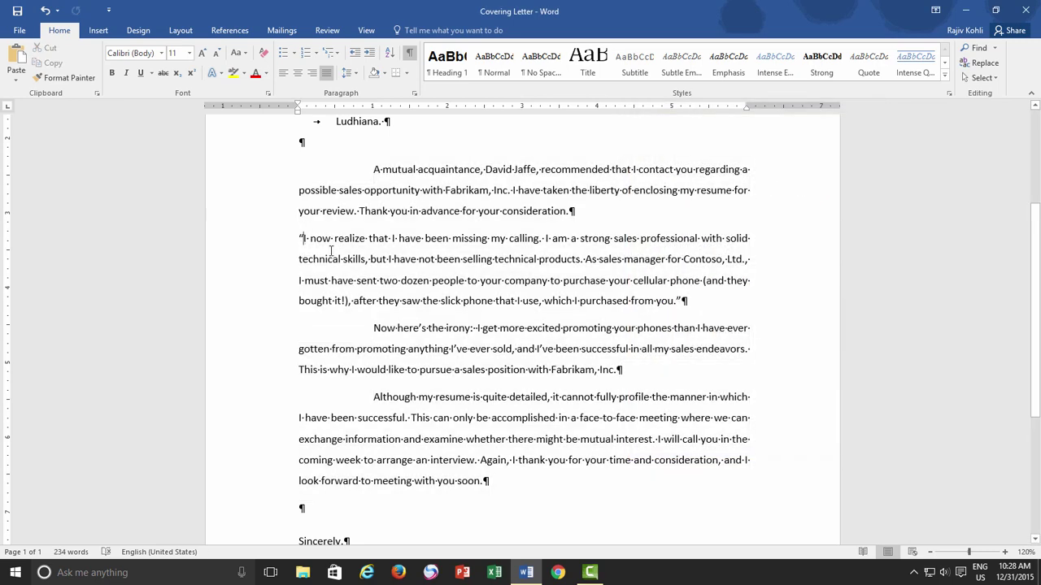
drag(301, 238, 693, 306)
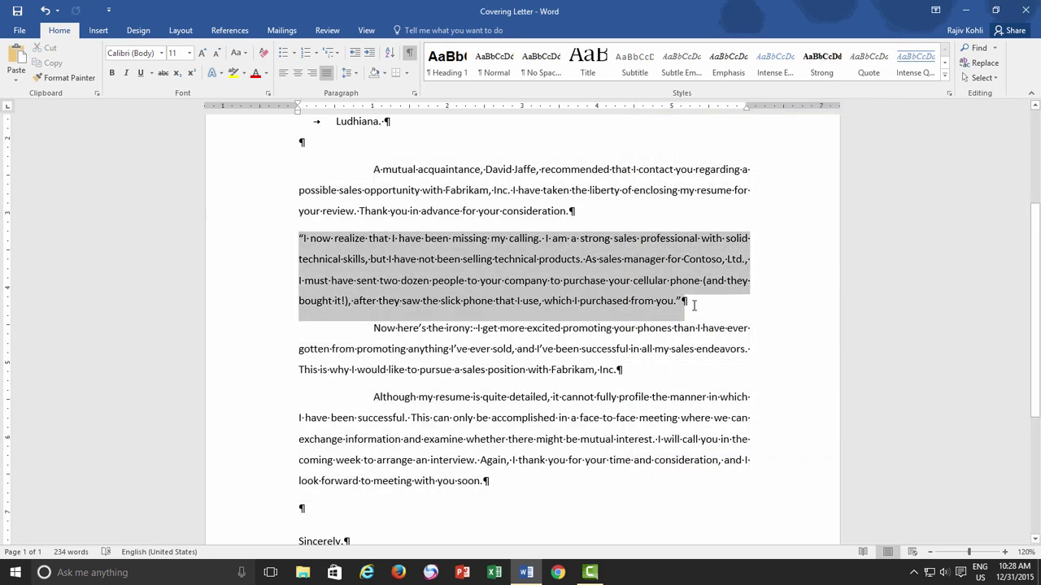
click(868, 61)
- Turn on no added space between same-style paragraphs for the four body paragraphs and hide the formatting marks
drag(372, 169, 489, 460)
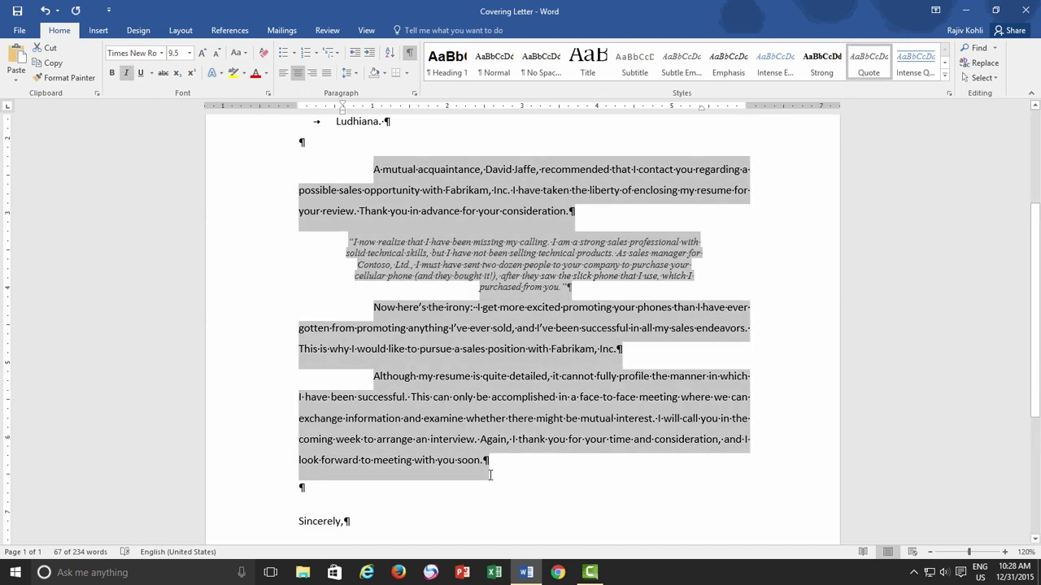
click(354, 75)
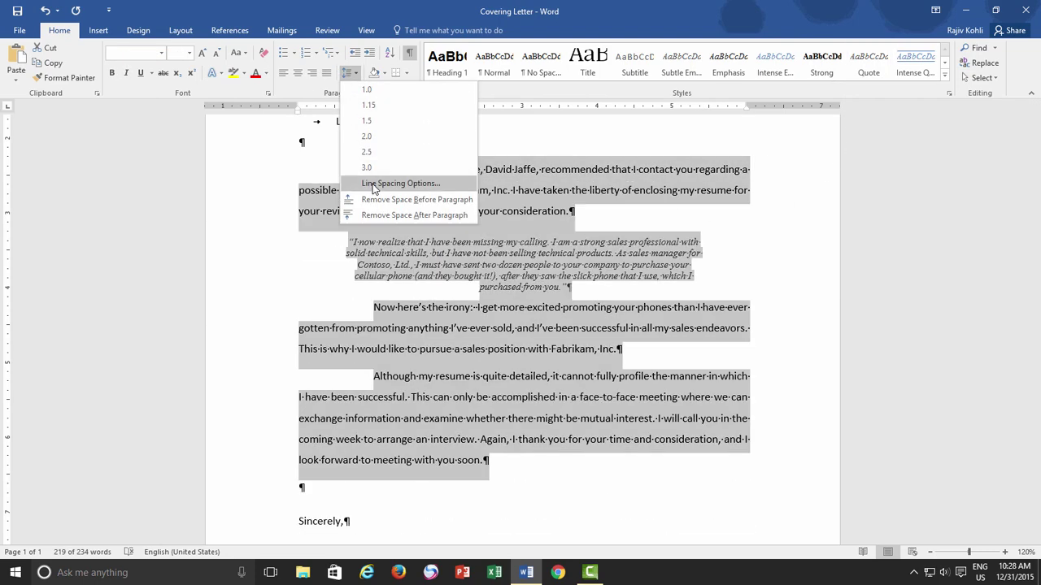
click(382, 179)
click(670, 335)
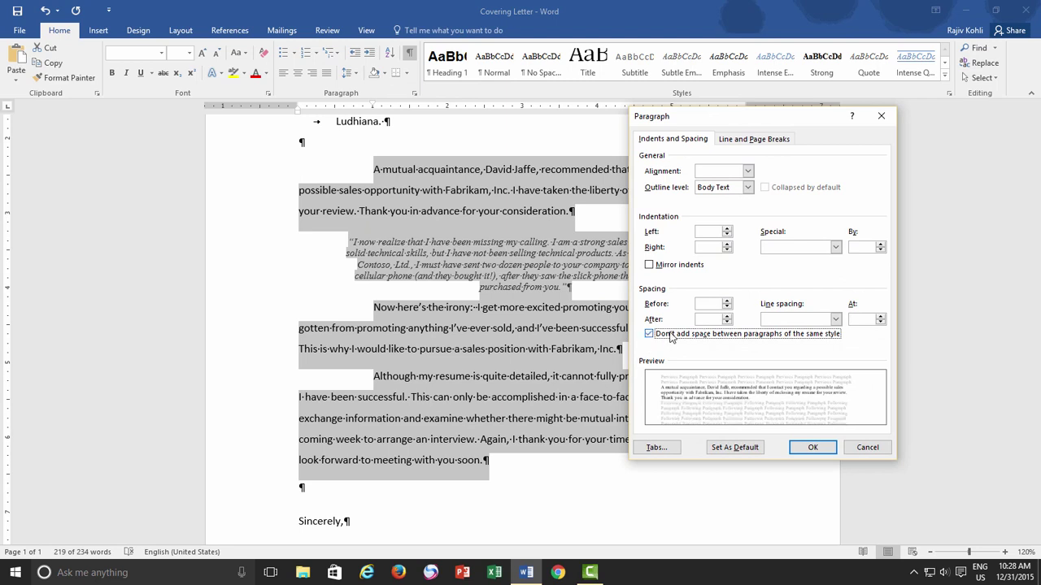
click(811, 448)
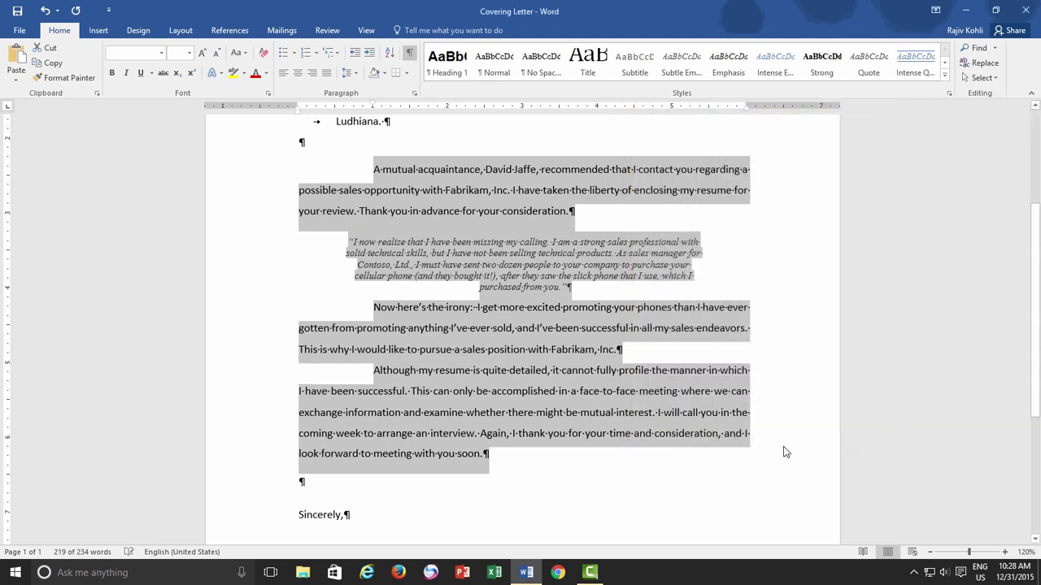
click(552, 475)
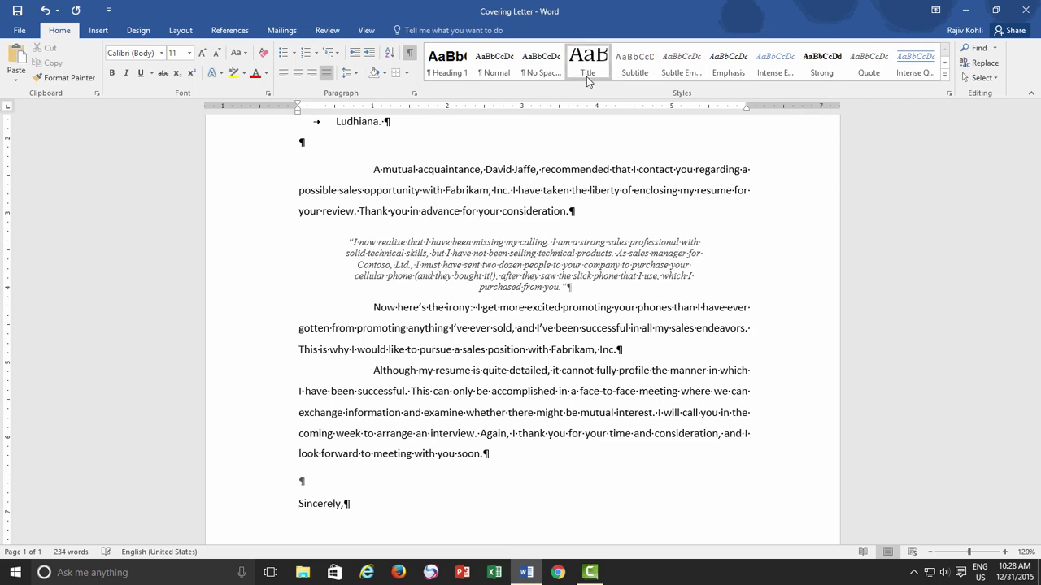
click(409, 52)
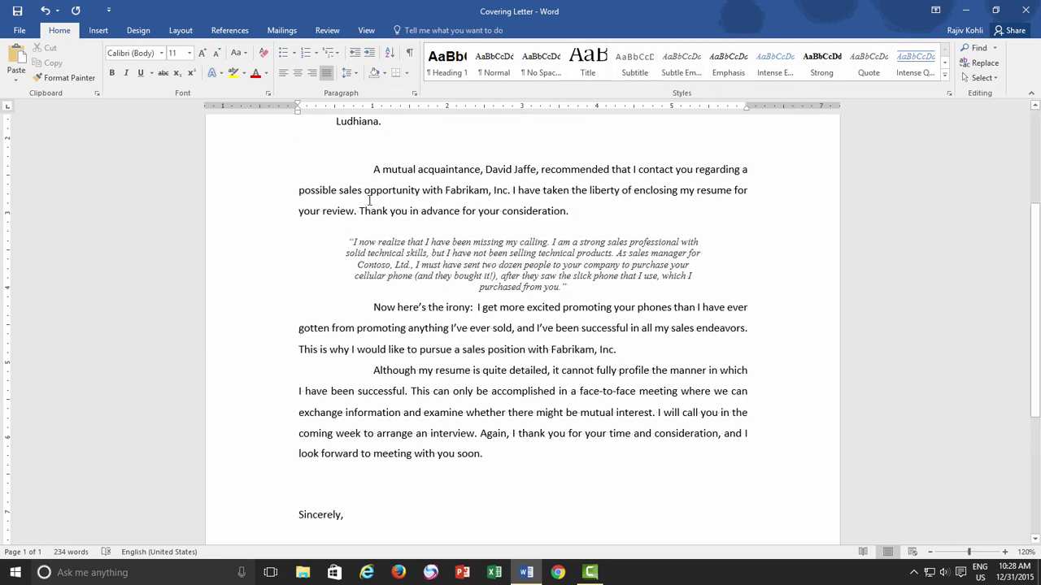
- Set the line spacing of the four body paragraphs to At least 12 pt
drag(374, 169, 499, 456)
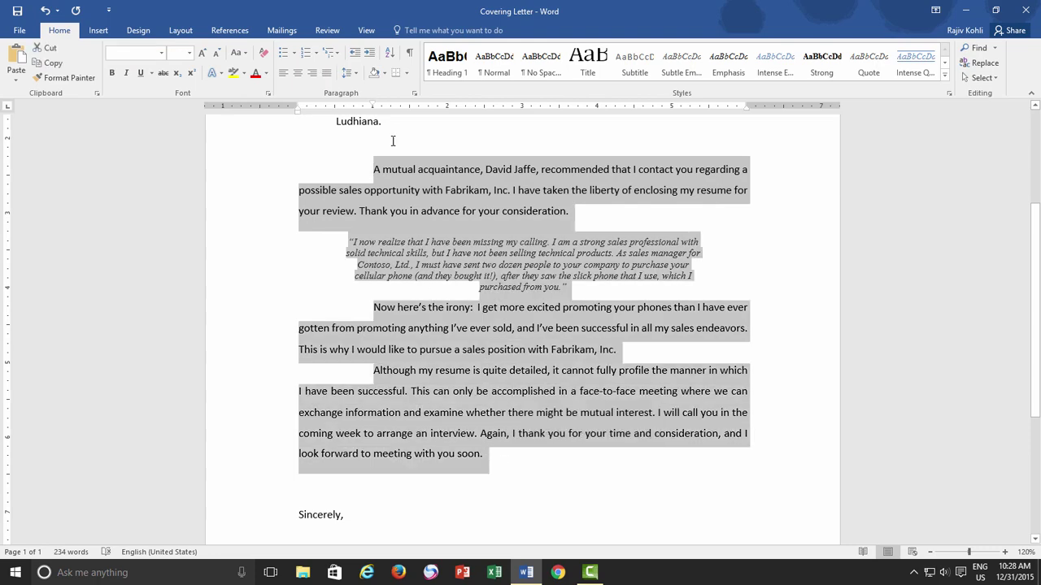
click(355, 74)
click(370, 182)
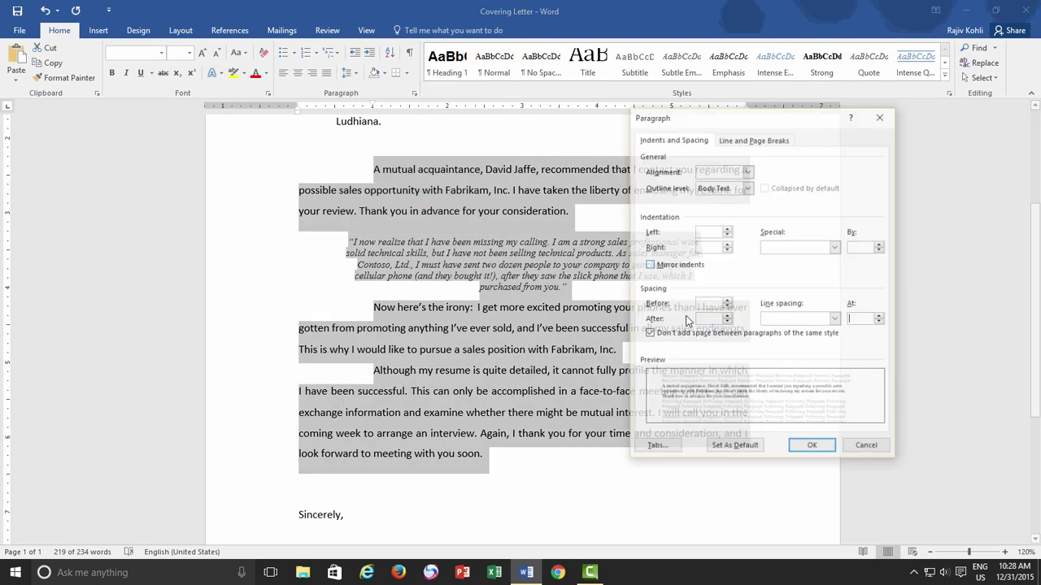
click(835, 319)
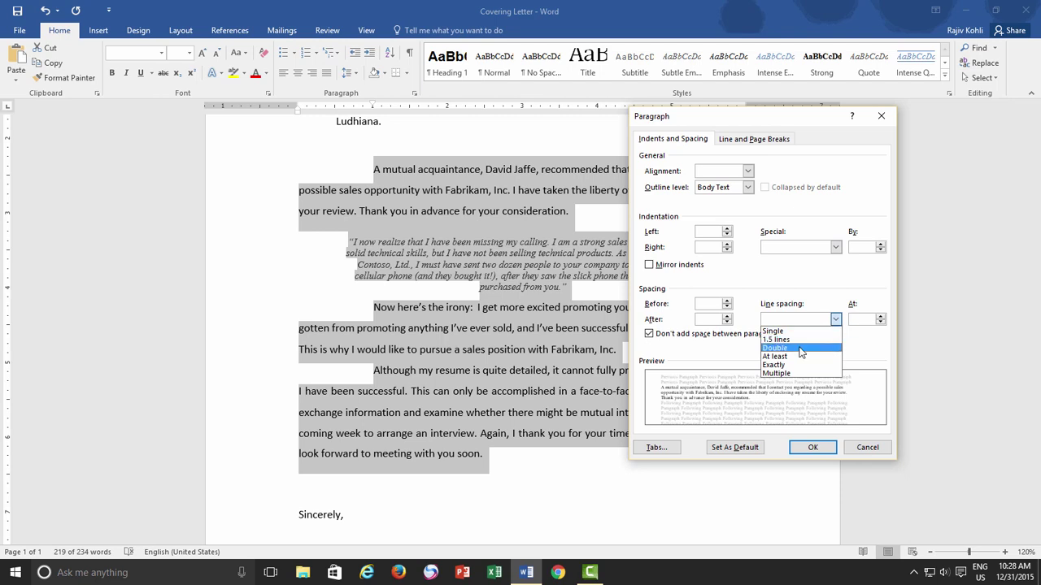
click(795, 356)
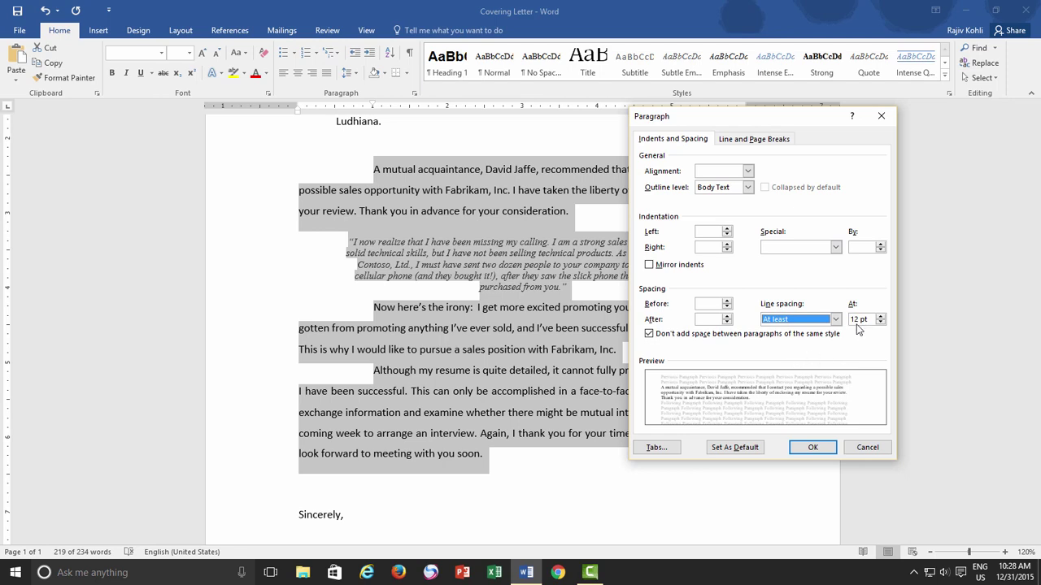
click(835, 318)
click(792, 369)
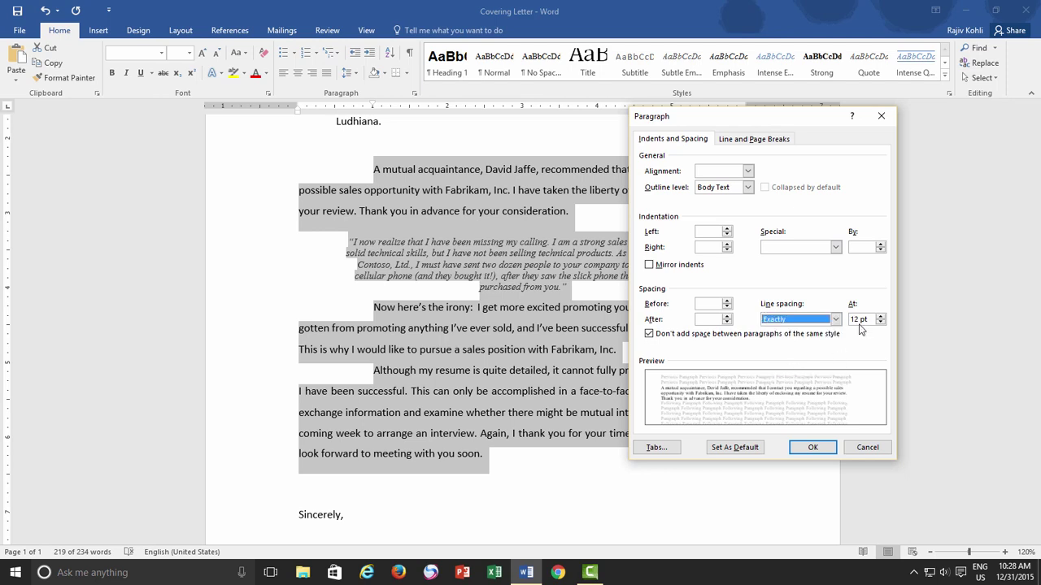
click(785, 321)
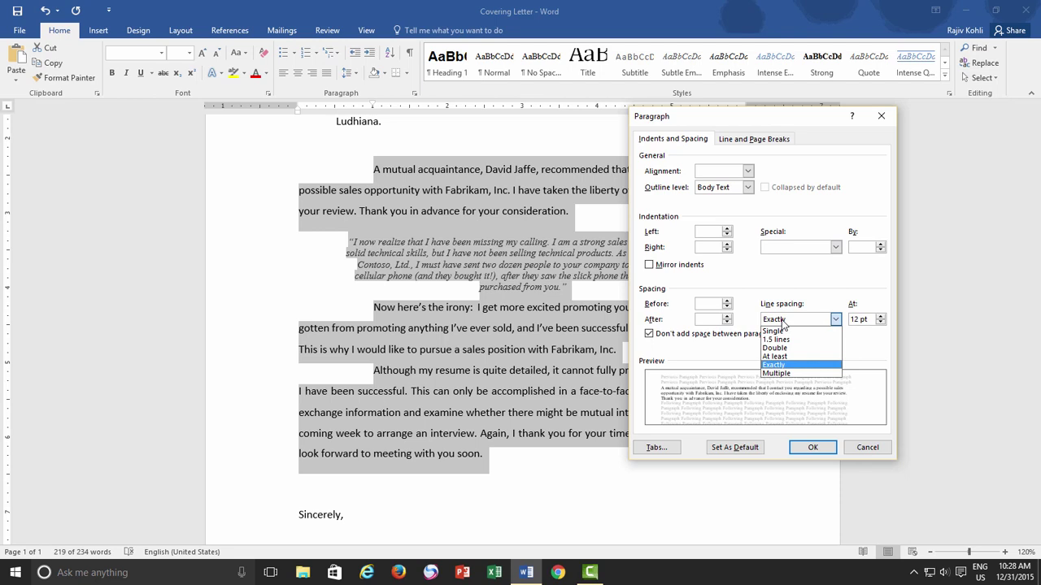
click(777, 356)
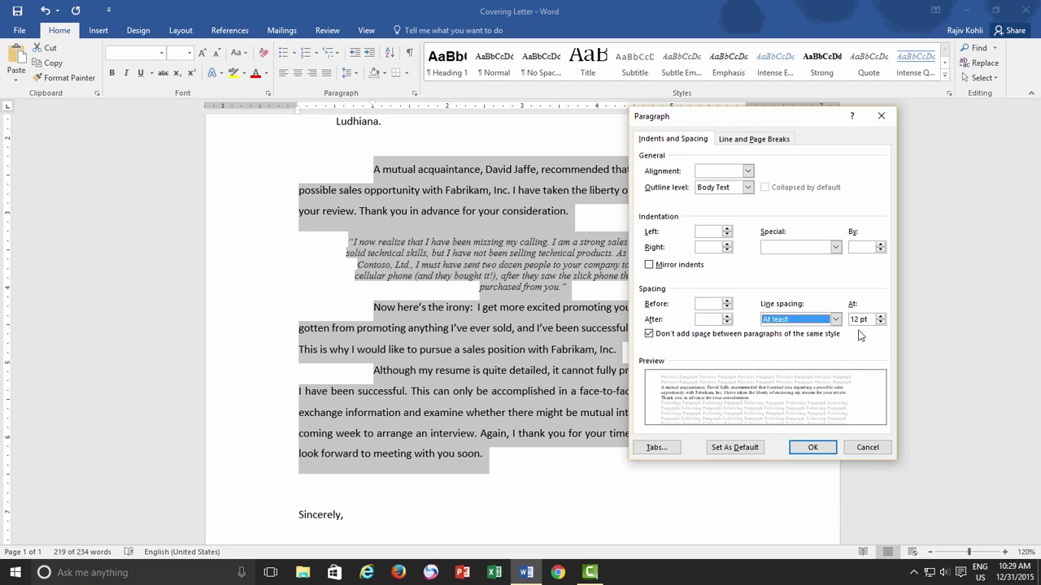
click(810, 448)
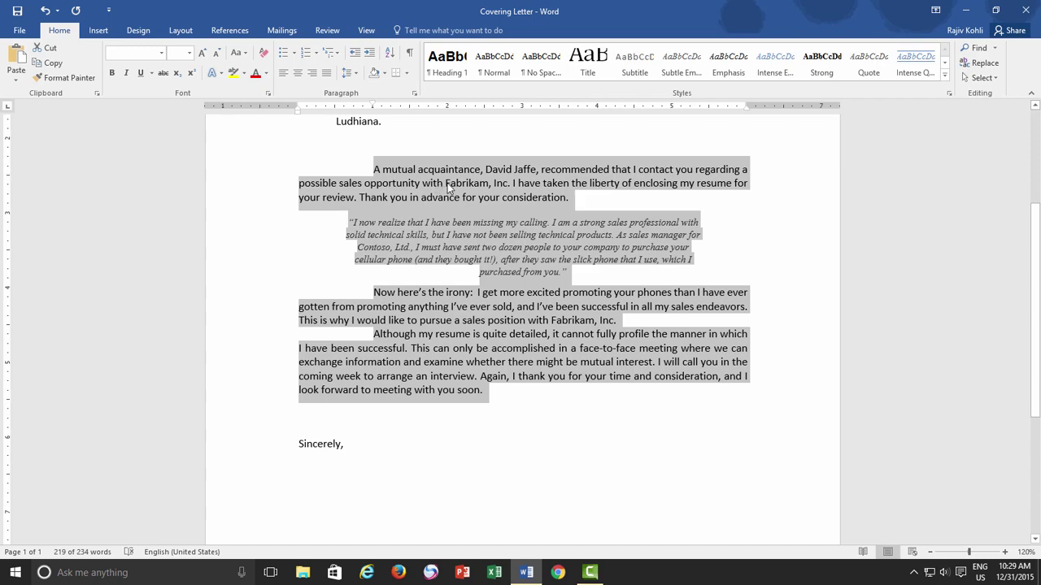
- Change the line spacing of the four body paragraphs to Exactly 15 pt
click(350, 73)
click(398, 246)
click(786, 321)
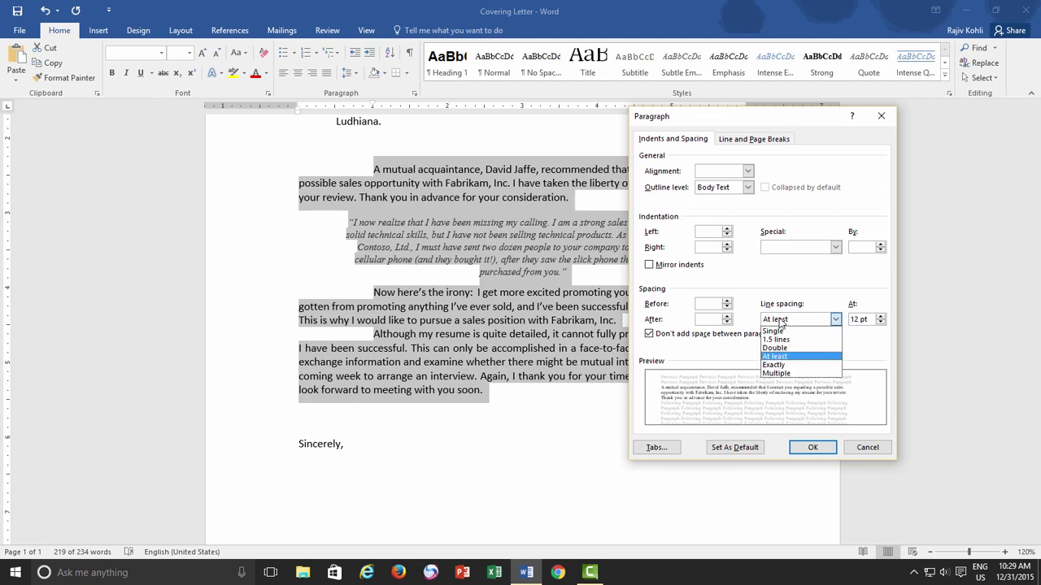
click(781, 363)
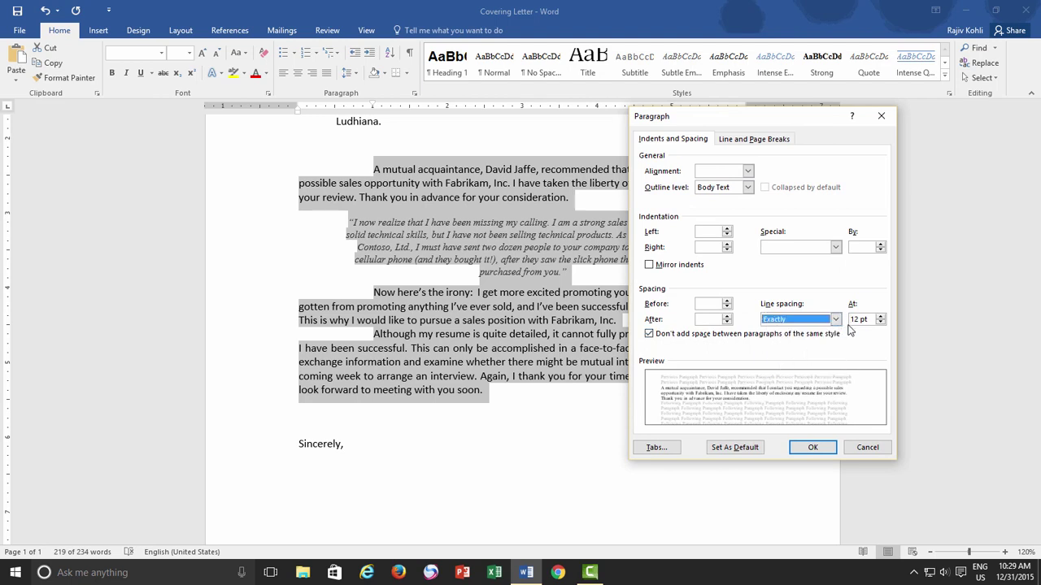
click(880, 317)
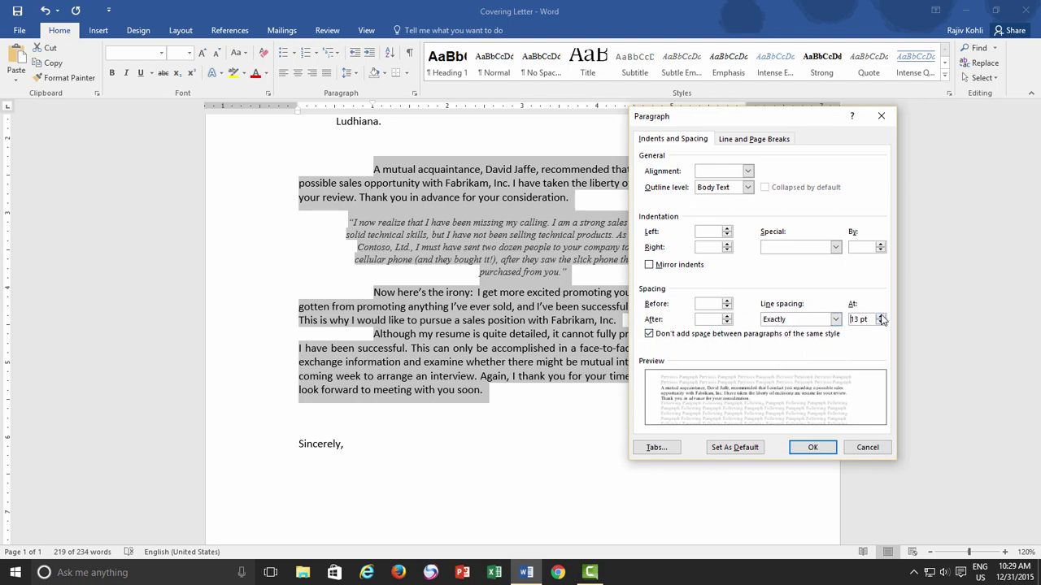
click(881, 317)
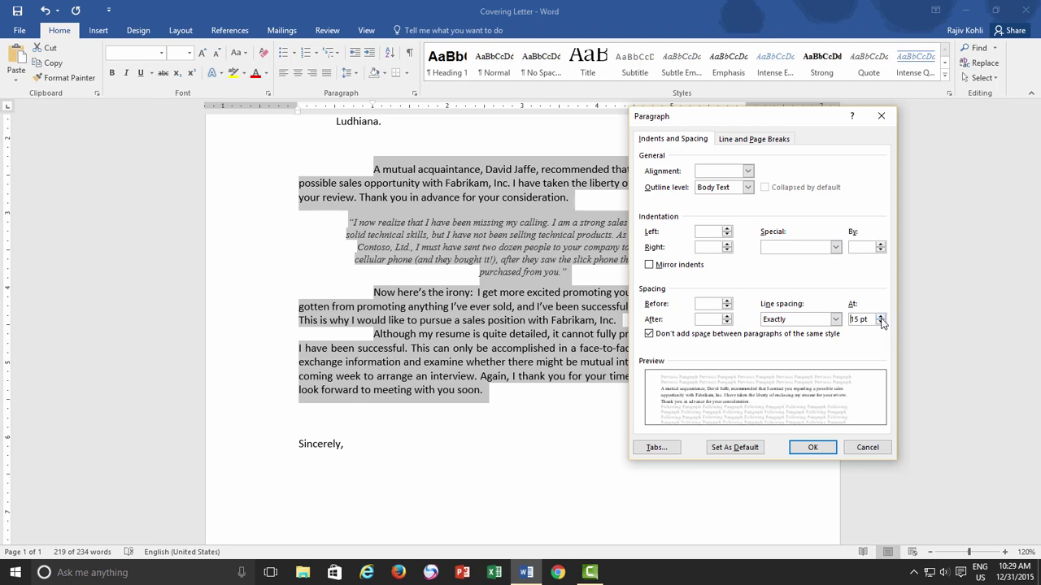
click(811, 449)
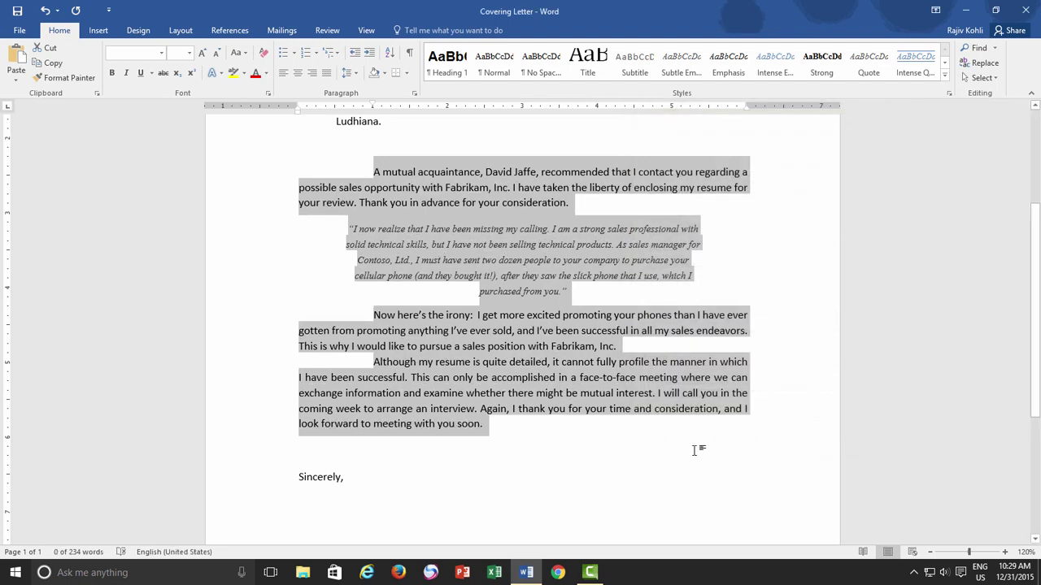
- Change the line spacing of the four body paragraphs to Multiple at 3
click(348, 73)
click(386, 180)
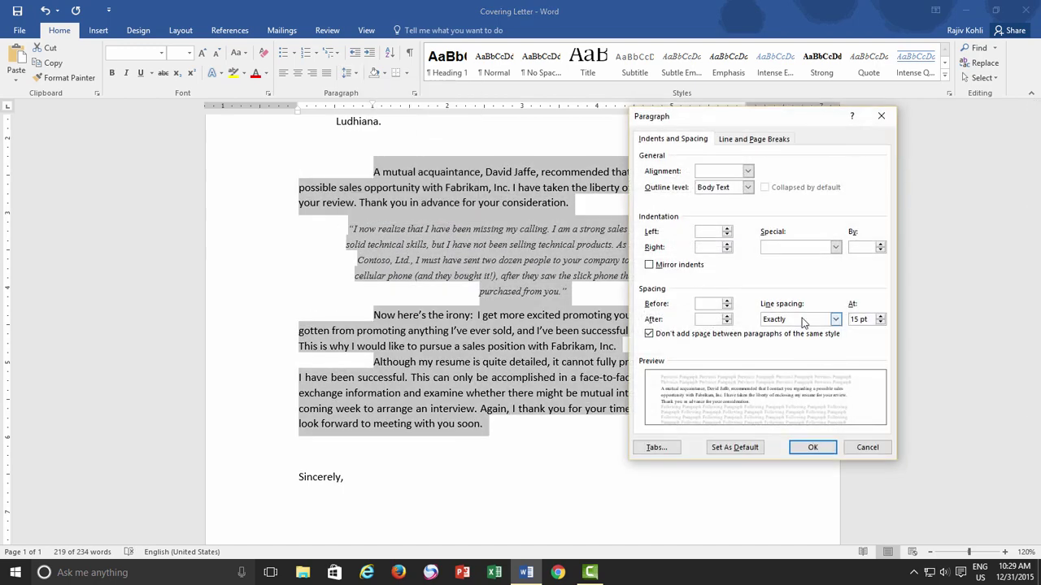
click(835, 319)
click(829, 372)
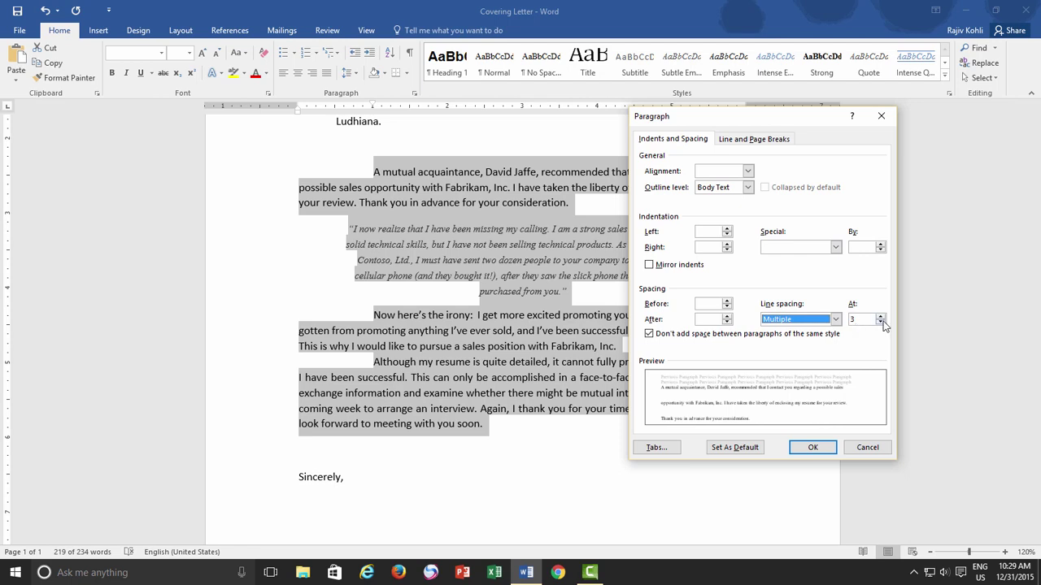
key(Tab)
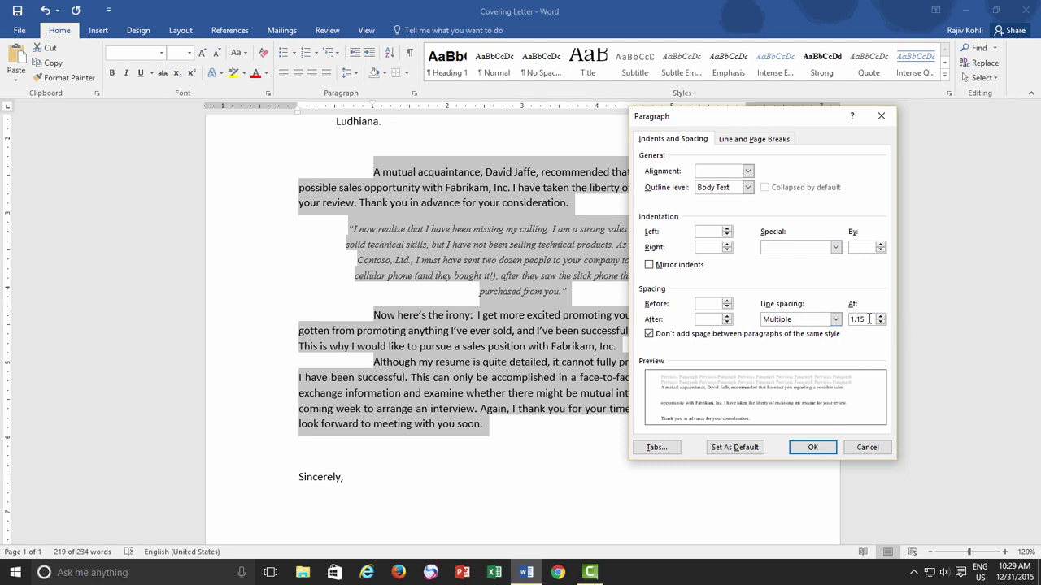
double_click(857, 319)
text(3)
click(812, 447)
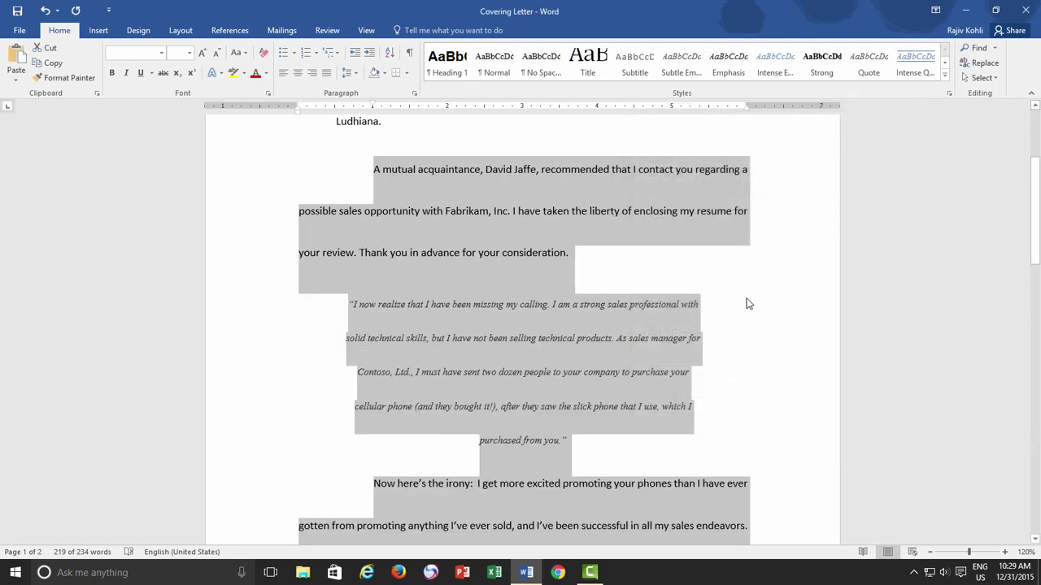
click(347, 73)
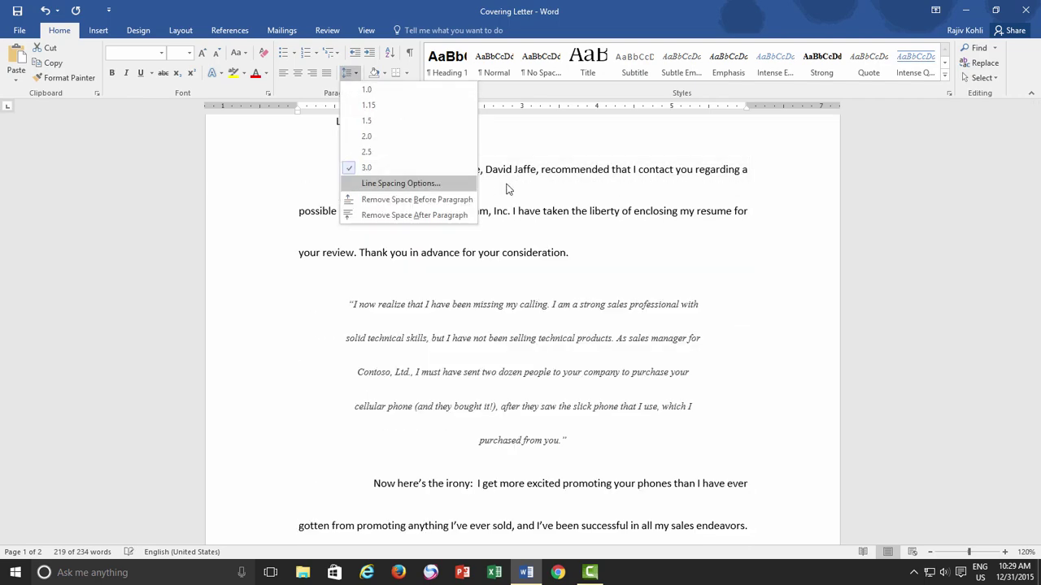
click(509, 189)
click(553, 192)
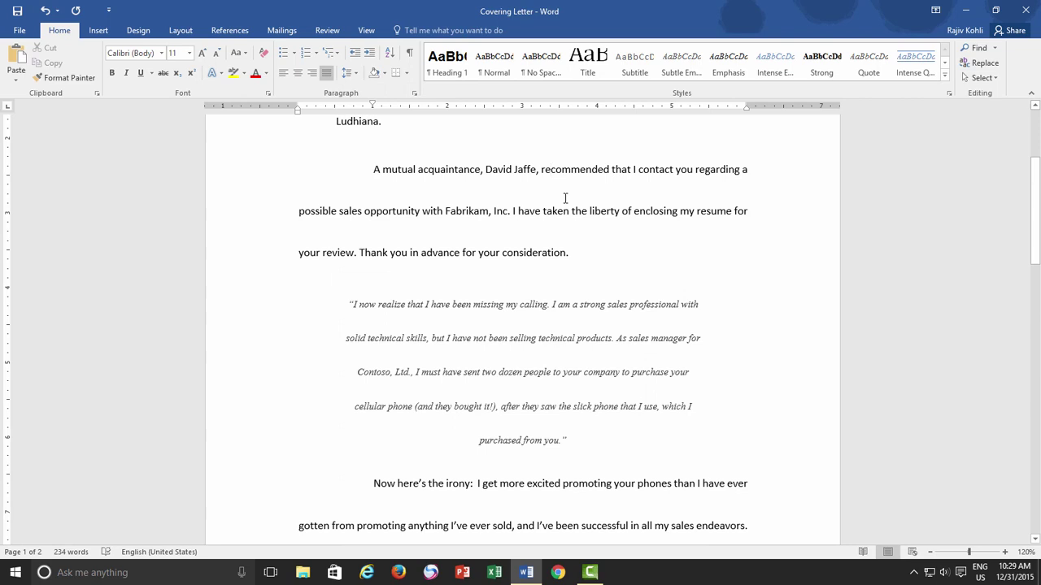
scroll(565, 198, down, 2)
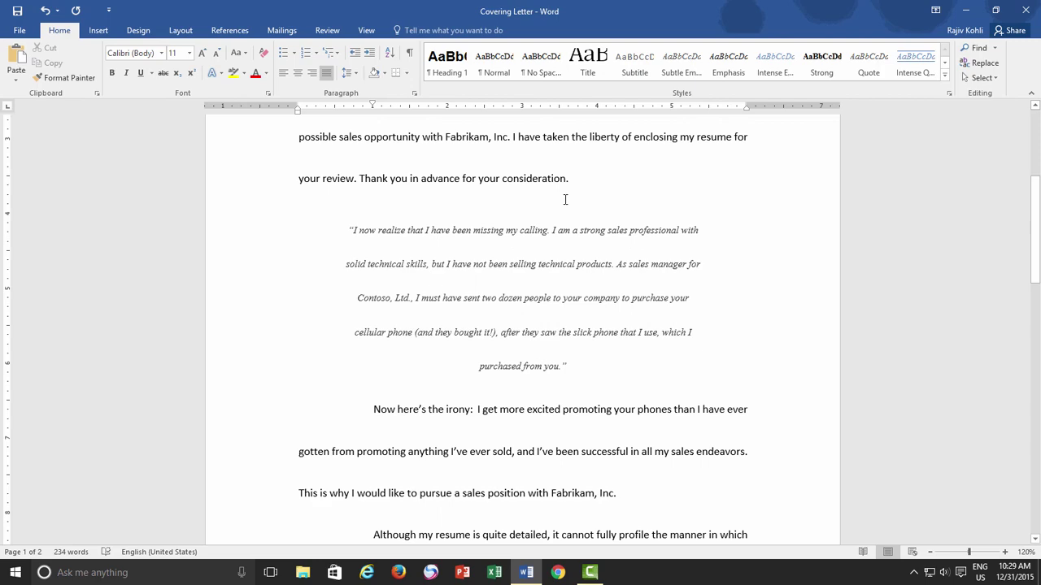
scroll(565, 198, up, 2)
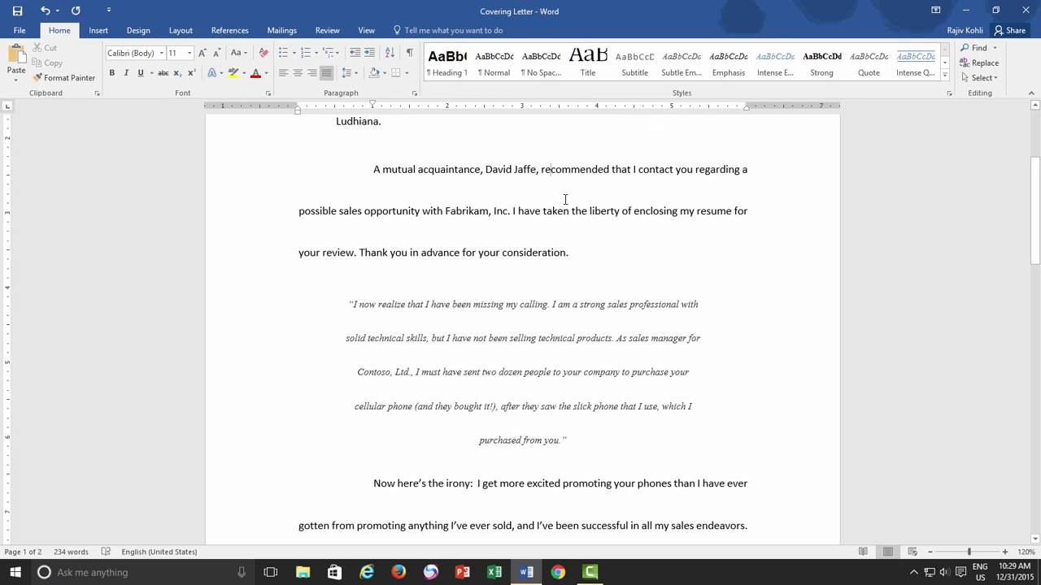
scroll(565, 198, up, 2)
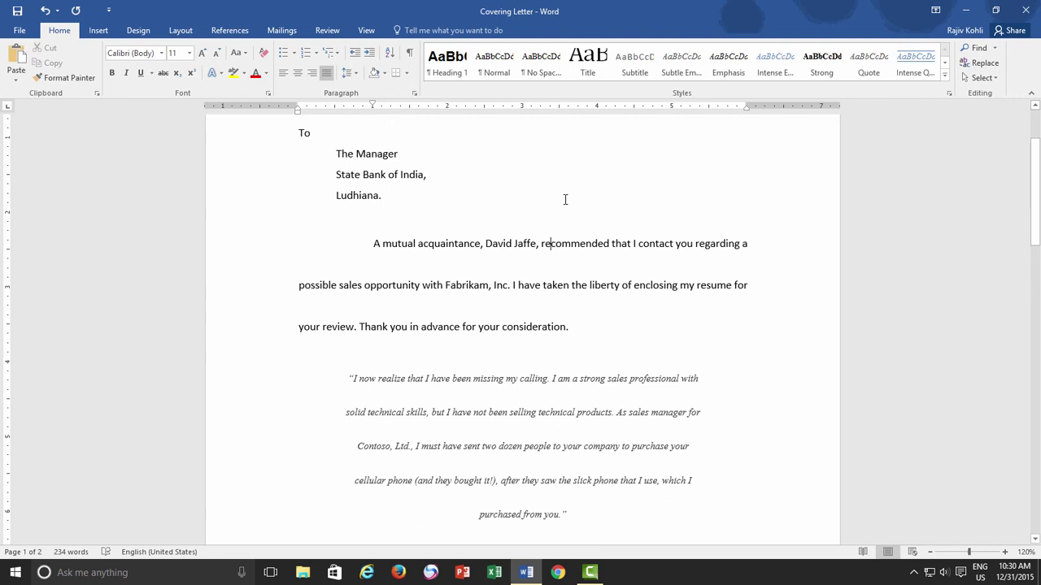